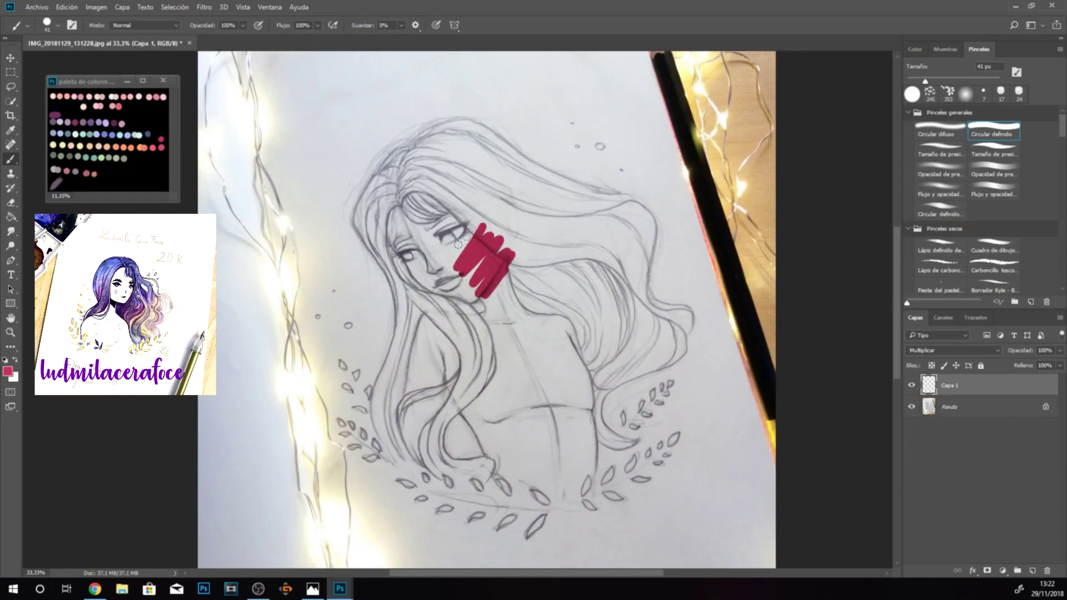
Block in the girl's face, shoulder and long hair with solid crimson using the hard round brush
{"action": "mouse_move", "coordinate": [485, 273]}
{"action": "left_mouse_down"}
{"action": "mouse_move", "coordinate": [454, 239]}
{"action": "mouse_move", "coordinate": [439, 244]}
{"action": "mouse_move", "coordinate": [448, 269]}
{"action": "mouse_move", "coordinate": [466, 228]}
{"action": "mouse_move", "coordinate": [500, 277]}
{"action": "mouse_move", "coordinate": [498, 243]}
{"action": "mouse_move", "coordinate": [532, 350]}
{"action": "mouse_move", "coordinate": [489, 281]}
{"action": "mouse_move", "coordinate": [510, 323]}
{"action": "mouse_move", "coordinate": [503, 334]}
{"action": "mouse_move", "coordinate": [476, 346]}
{"action": "mouse_move", "coordinate": [453, 320]}
{"action": "mouse_move", "coordinate": [394, 394]}
{"action": "mouse_move", "coordinate": [406, 346]}
{"action": "mouse_move", "coordinate": [403, 355]}
{"action": "mouse_move", "coordinate": [435, 331]}
{"action": "left_mouse_up"}
{"action": "key", "text": "ctrl+space"}
{"action": "left_click_drag", "start_coordinate": [946, 81], "coordinate": [916, 81]}
{"action": "mouse_move", "coordinate": [405, 303]}
{"action": "left_mouse_down"}
{"action": "mouse_move", "coordinate": [381, 376]}
{"action": "mouse_move", "coordinate": [395, 307]}
{"action": "left_mouse_up"}
{"action": "mouse_move", "coordinate": [379, 367]}
{"action": "left_mouse_down"}
{"action": "mouse_move", "coordinate": [389, 329]}
{"action": "mouse_move", "coordinate": [384, 356]}
{"action": "left_mouse_up"}
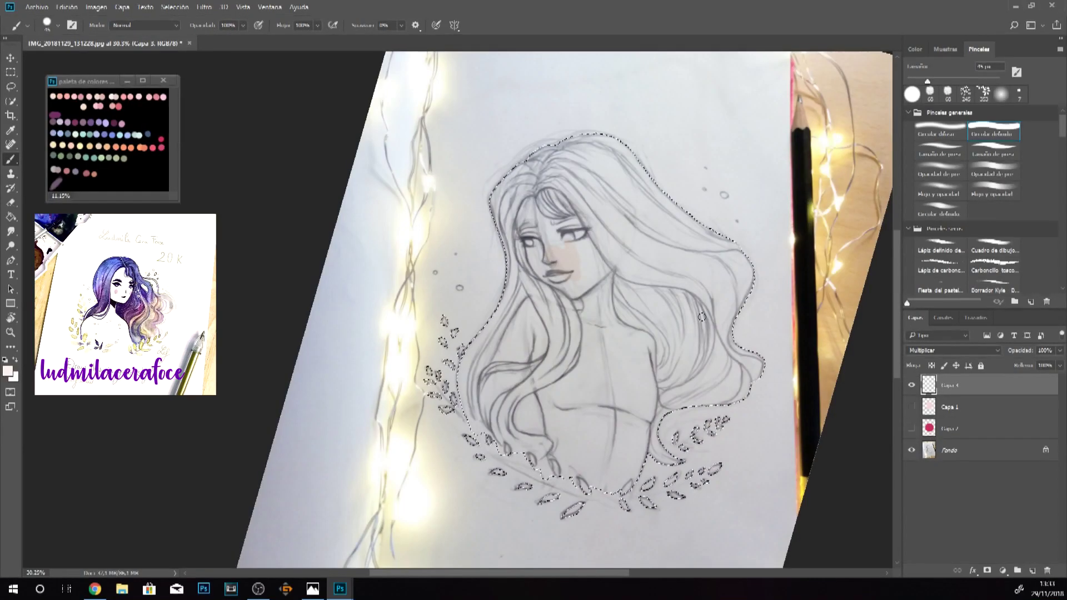
Paint the girl's face with a pale skin tone on the Capa 3 layer using the 45 px hard round brush
{"action": "mouse_move", "coordinate": [573, 247]}
{"action": "left_mouse_down"}
{"action": "mouse_move", "coordinate": [562, 237]}
{"action": "mouse_move", "coordinate": [564, 261]}
{"action": "mouse_move", "coordinate": [542, 236]}
{"action": "mouse_move", "coordinate": [545, 262]}
{"action": "left_mouse_up"}
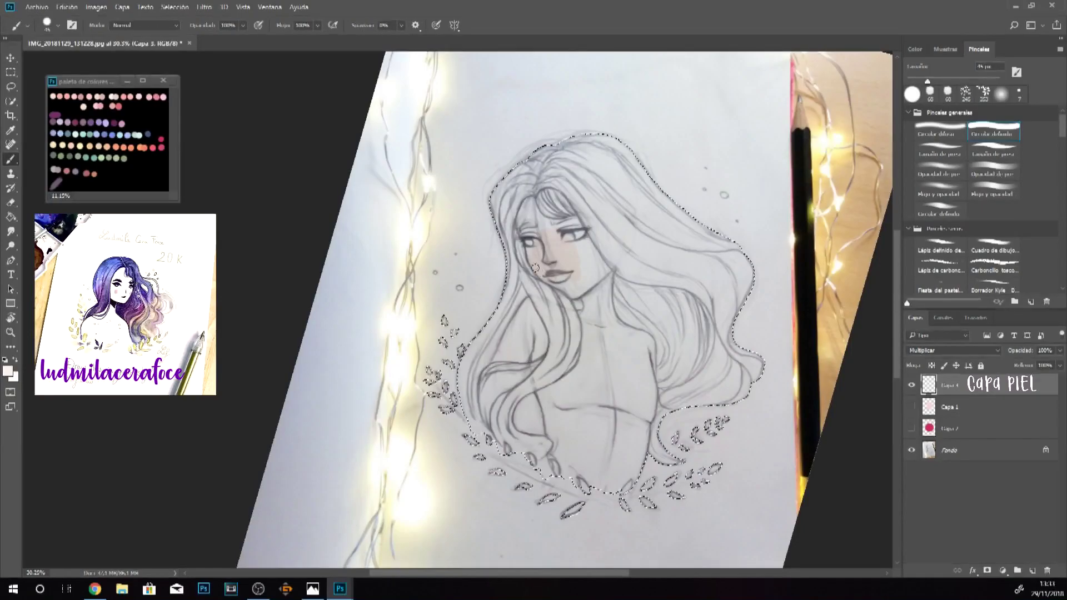
{"action": "left_click_drag", "start_coordinate": [522, 222], "coordinate": [533, 205]}
{"action": "left_click_drag", "start_coordinate": [544, 573], "coordinate": [560, 574]}
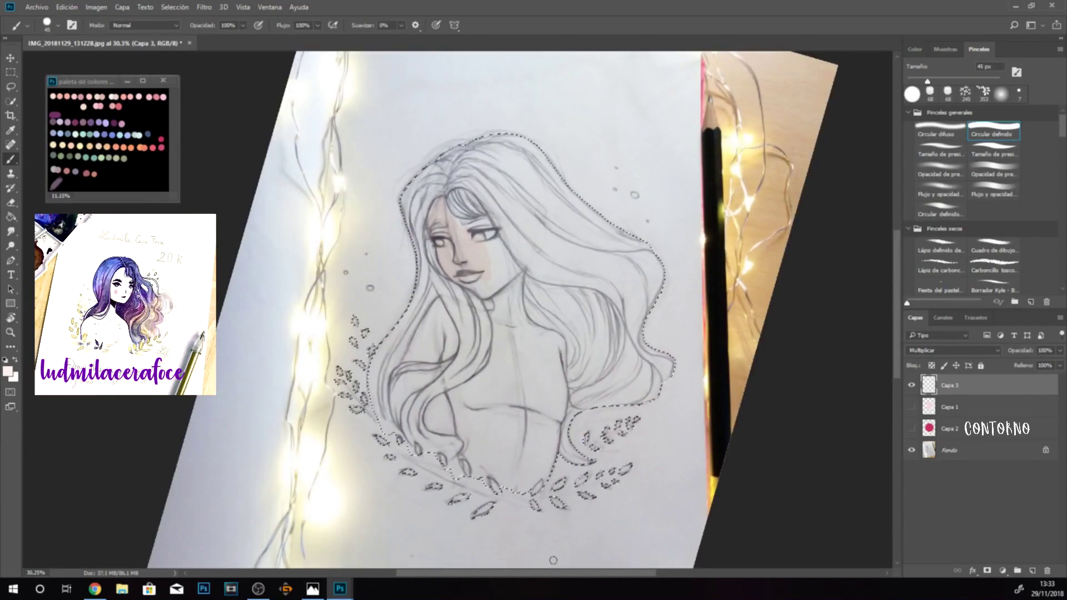
{"action": "key", "text": "z"}
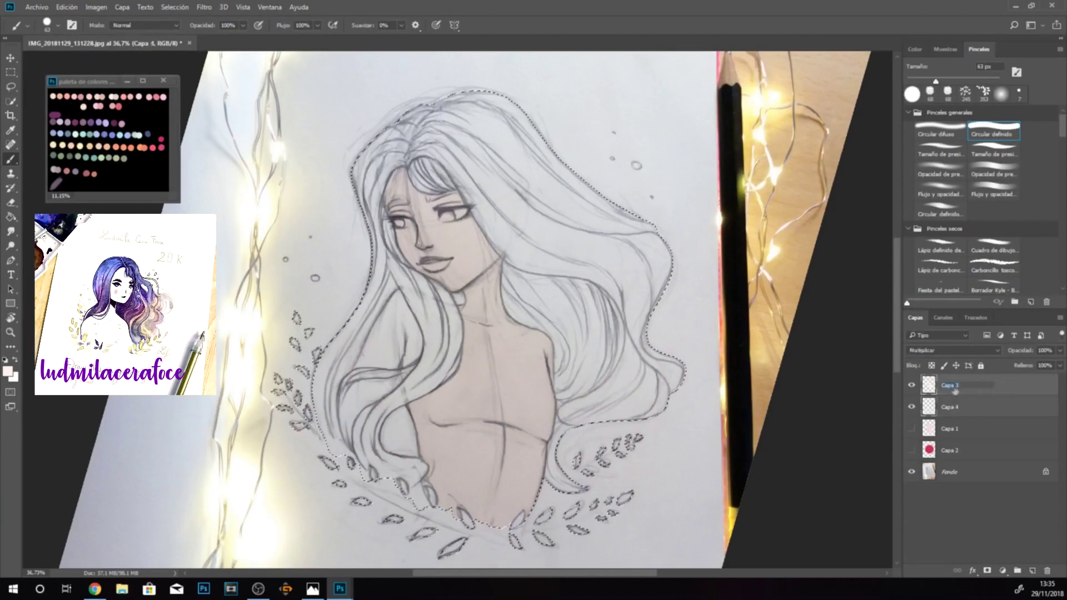
Name the skin and hair layers piel and pelo, and cover the hair with flat dark purple on pelo
{"action": "left_click", "coordinate": [945, 350]}
{"action": "left_click", "coordinate": [914, 390]}
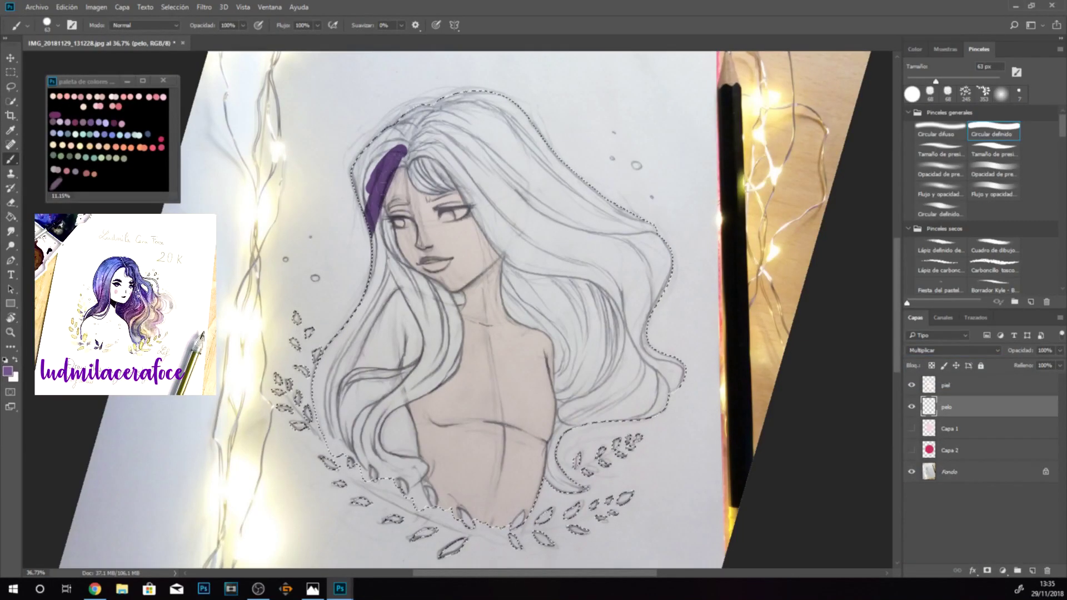
{"action": "left_click_drag", "start_coordinate": [372, 201], "coordinate": [377, 186]}
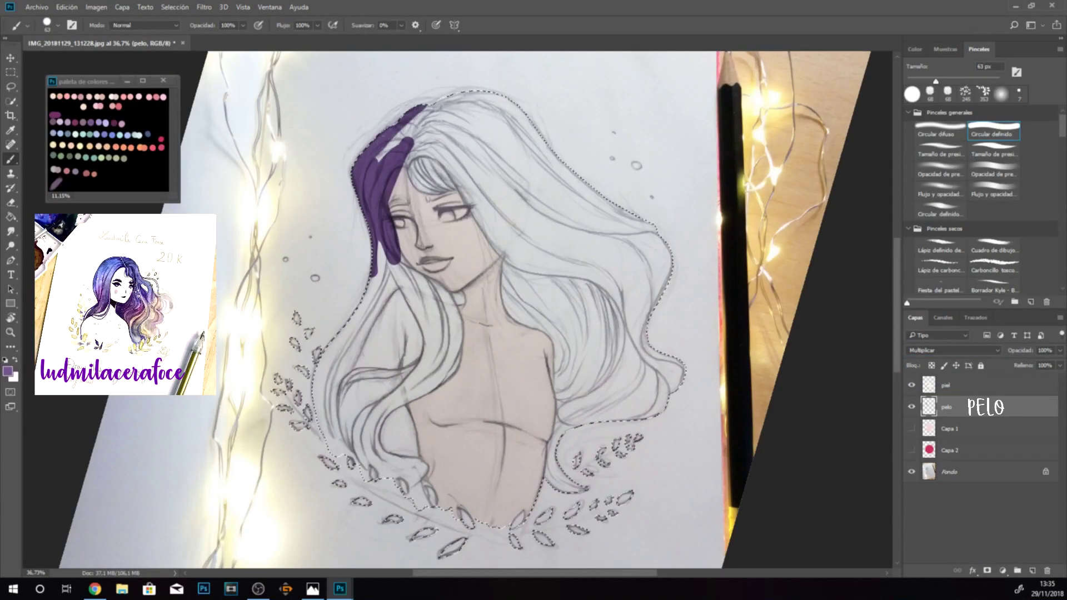
{"action": "left_click_drag", "start_coordinate": [417, 498], "coordinate": [420, 506]}
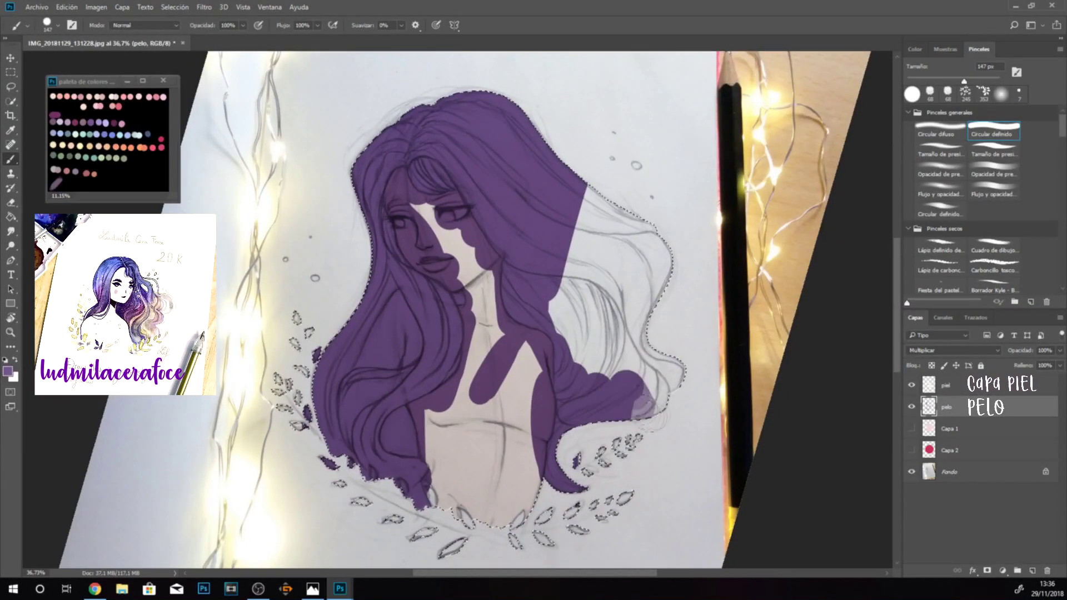
{"action": "left_click", "coordinate": [586, 492]}
Erase the purple that spilled onto the wreath leaves around the hair tips with a 9 px eraser
{"action": "key", "text": "e"}
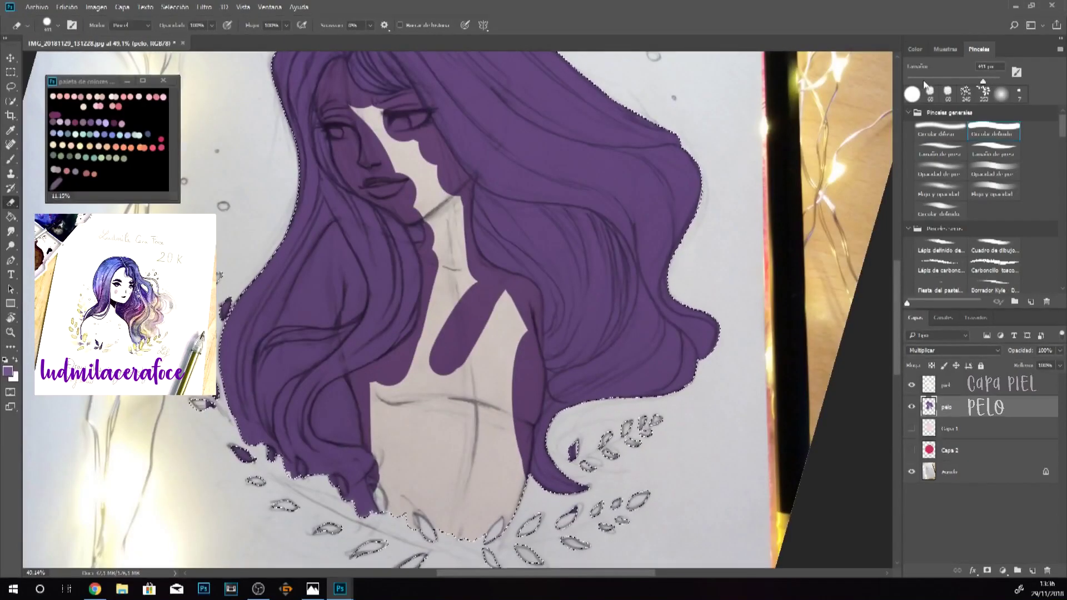
{"action": "left_click_drag", "start_coordinate": [227, 301], "coordinate": [223, 317]}
{"action": "key", "text": "bracketleft"}
{"action": "key", "text": "bracketleft"}
{"action": "key", "text": "bracketleft"}
{"action": "key", "text": "bracketleft"}
{"action": "key", "text": "bracketleft"}
{"action": "key", "text": "bracketleft"}
{"action": "key", "text": "bracketleft"}
{"action": "left_click_drag", "start_coordinate": [270, 449], "coordinate": [302, 476]}
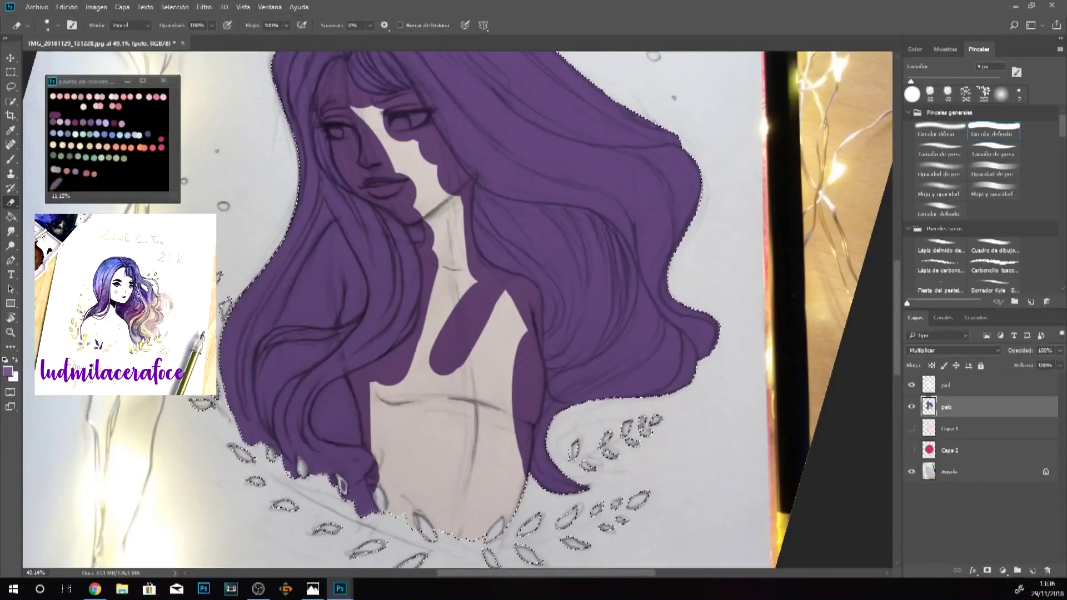
{"action": "key", "text": "b"}
{"action": "key", "text": "e"}
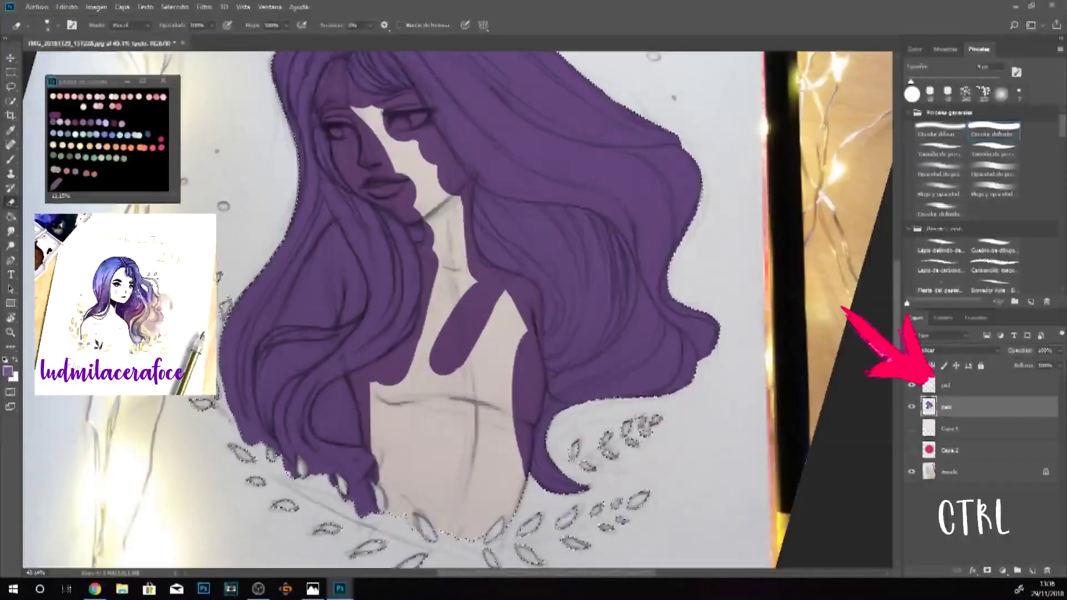
{"action": "key", "text": "b"}
{"action": "left_click", "coordinate": [627, 429]}
{"action": "key", "text": "e"}
{"action": "left_click", "coordinate": [627, 429]}
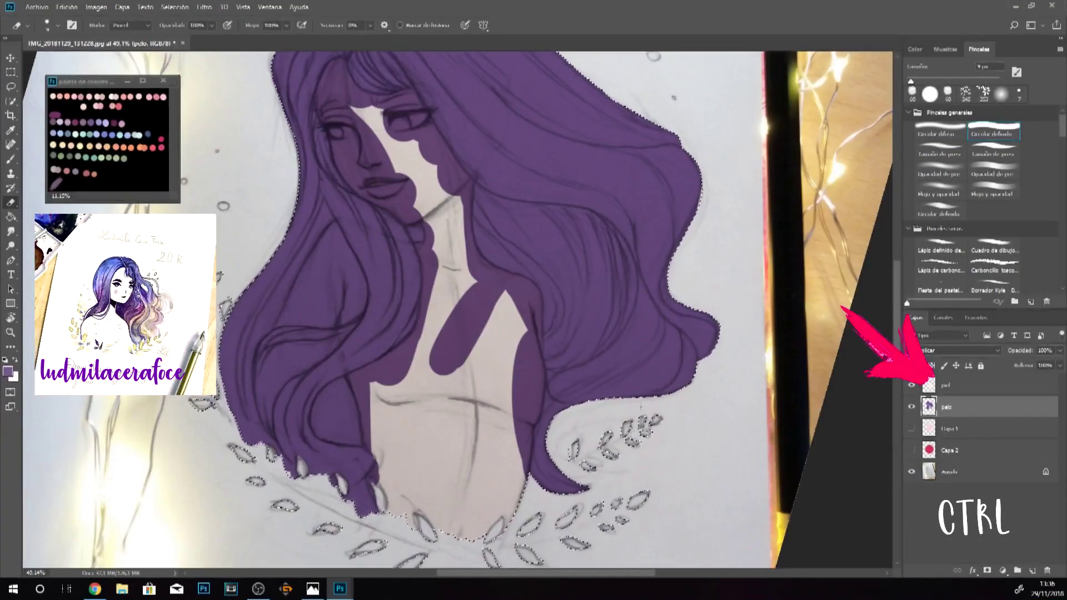
Erase the purple covering the girl's skin areas on the pelo layer
{"action": "key", "text": "z"}
{"action": "left_click_drag", "start_coordinate": [600, 484], "coordinate": [561, 485]}
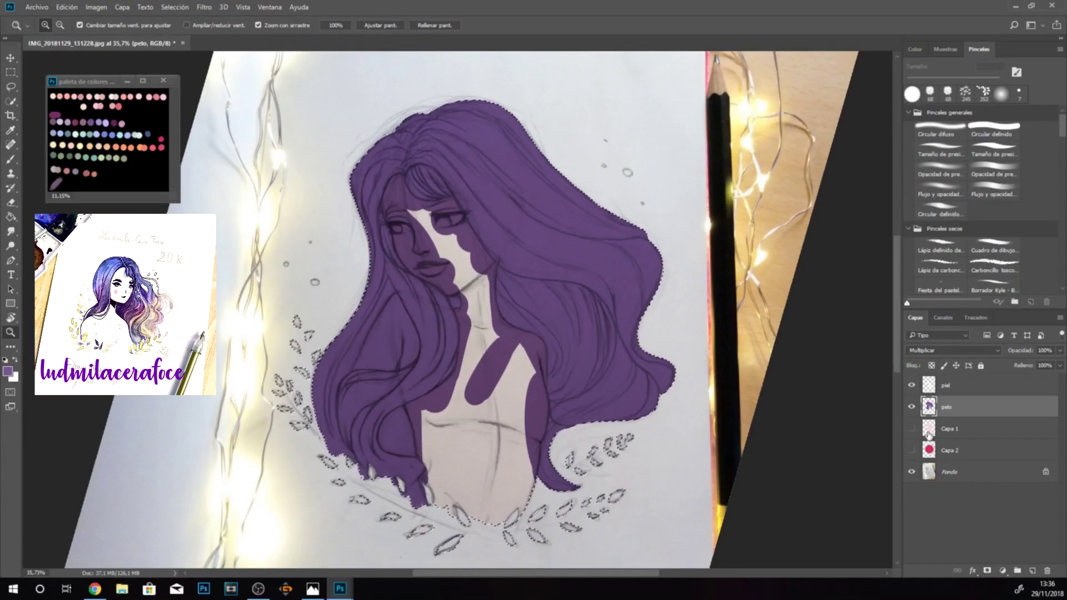
{"action": "key", "text": "b"}
{"action": "key", "text": "e"}
{"action": "left_click_drag", "start_coordinate": [464, 383], "coordinate": [422, 361]}
{"action": "key", "text": "ctrl+z"}
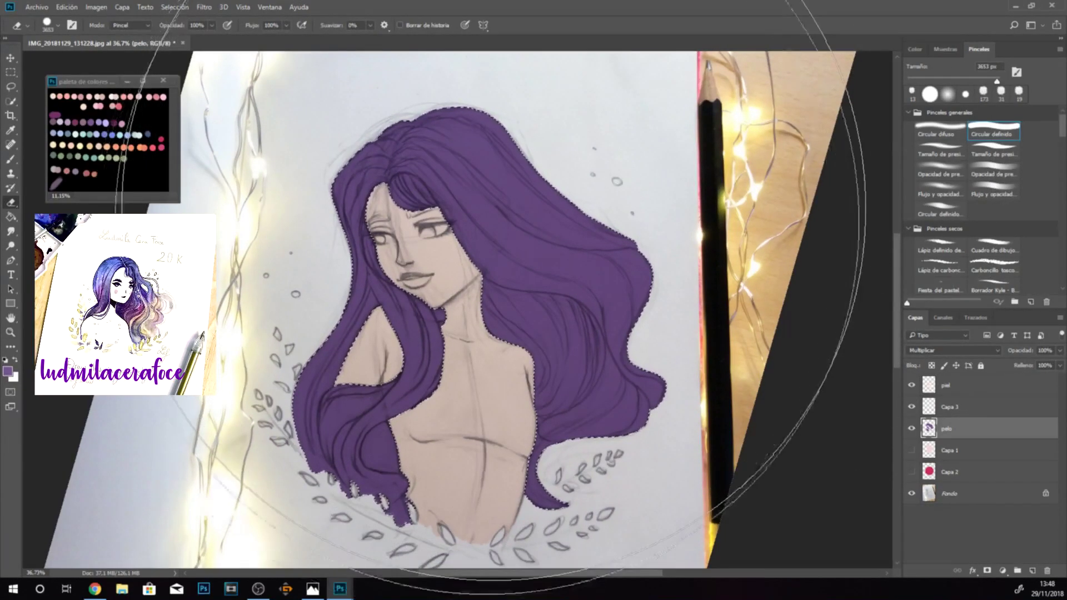
Clear the dark purple from the pelo layer and repaint the whole selected hair in lavender with the Circular definido brush
{"action": "left_click", "coordinate": [492, 256]}
{"action": "key", "text": "b"}
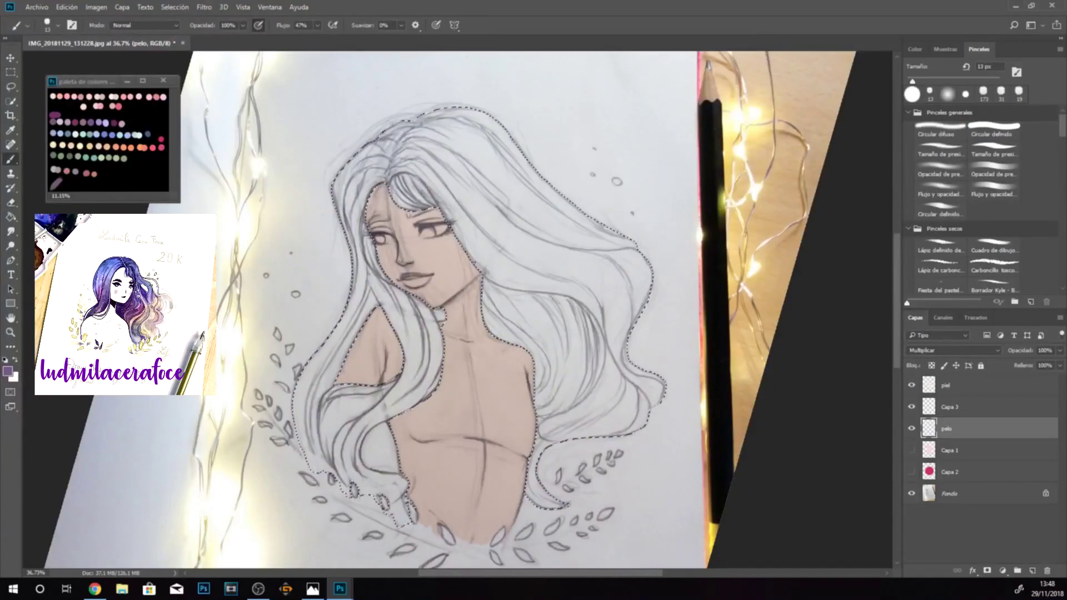
{"action": "left_click_drag", "start_coordinate": [962, 82], "coordinate": [970, 82]}
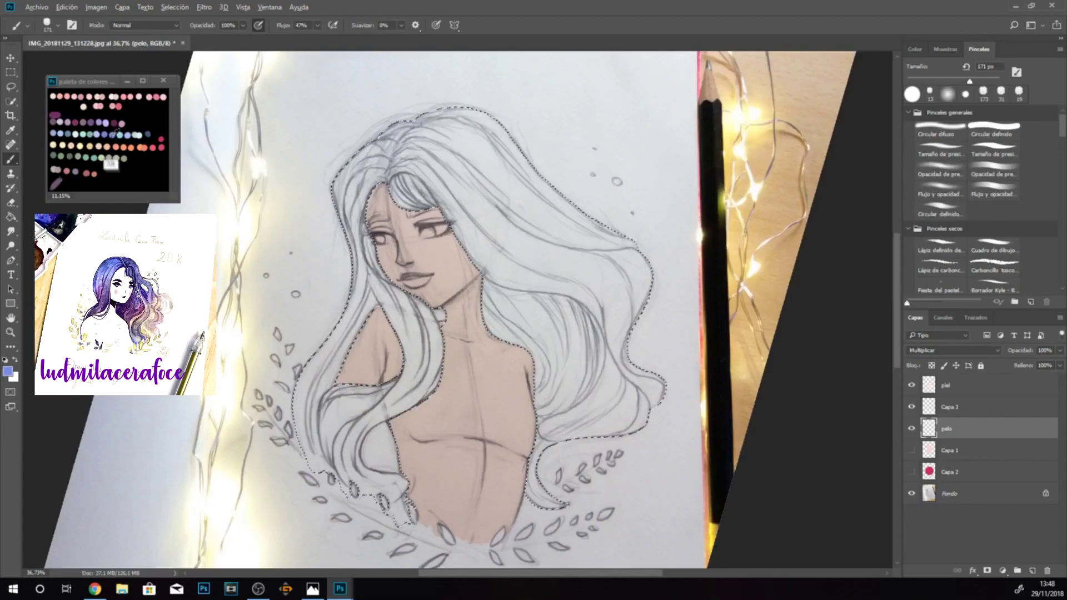
{"action": "left_click_drag", "start_coordinate": [363, 223], "coordinate": [364, 248]}
{"action": "left_click", "coordinate": [993, 130]}
{"action": "left_click_drag", "start_coordinate": [401, 188], "coordinate": [459, 166]}
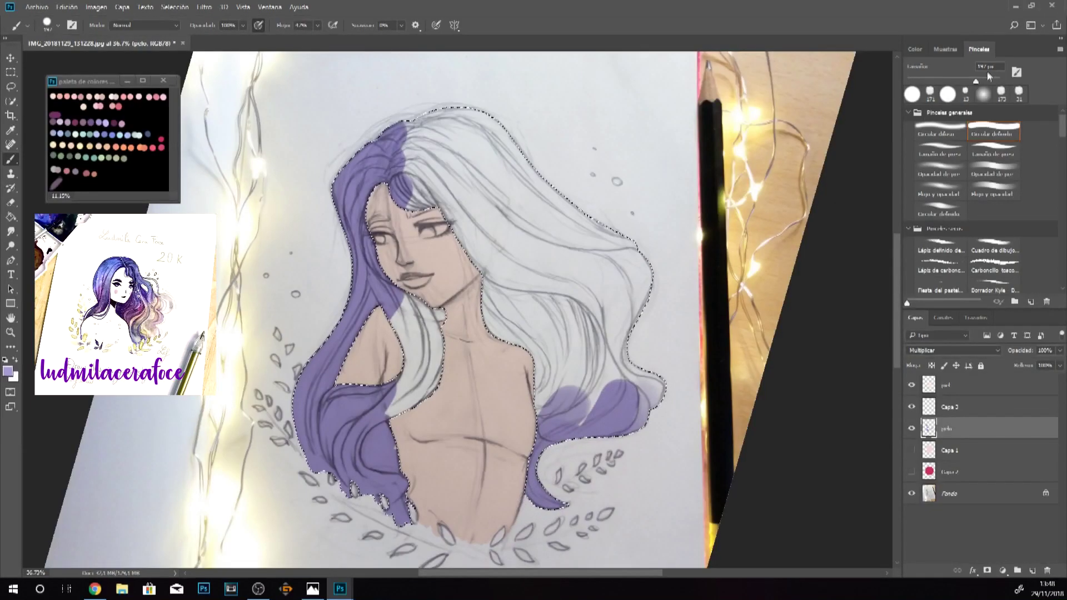
{"action": "left_click_drag", "start_coordinate": [990, 82], "coordinate": [993, 82]}
{"action": "left_click_drag", "start_coordinate": [501, 183], "coordinate": [585, 428]}
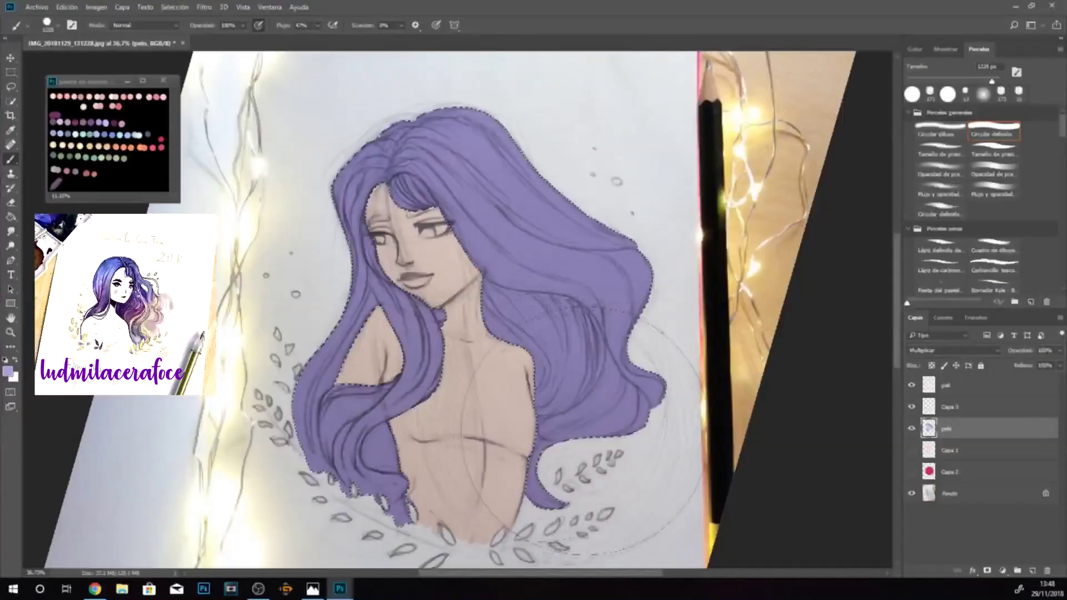
Blend crimson into the lower hair on Capa 3 with the 460 px Circular difuso brush at 23% opacity and 19% flow, and sample the crown's blue
{"action": "left_click", "coordinate": [955, 414]}
{"action": "key", "text": "comma"}
{"action": "key", "text": "4"}
{"action": "key", "text": "3"}
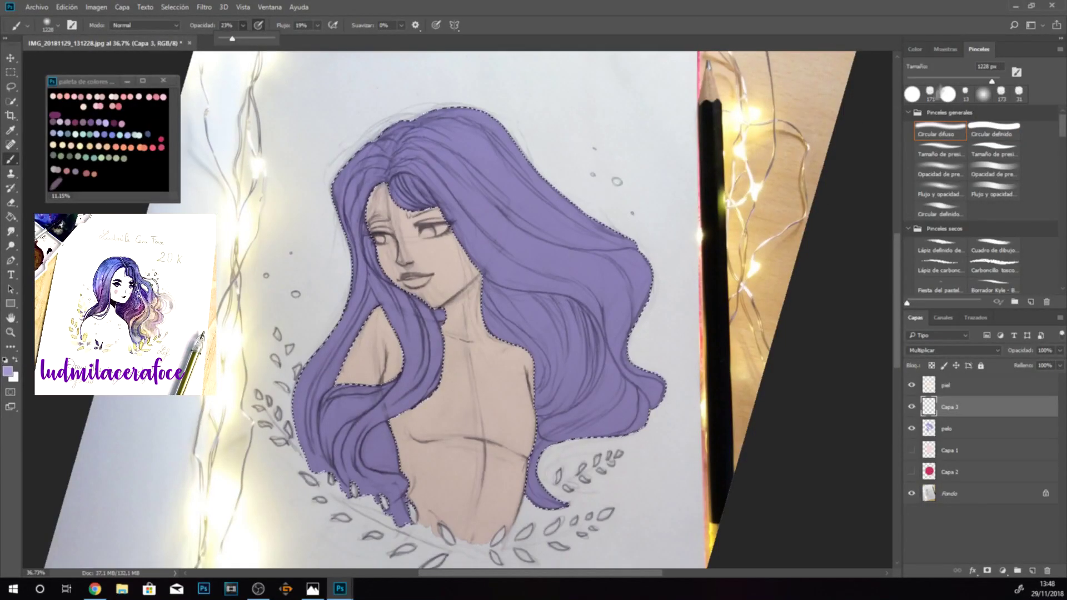
{"action": "left_click", "coordinate": [161, 147], "text": "alt"}
{"action": "left_click_drag", "start_coordinate": [981, 81], "coordinate": [985, 81]}
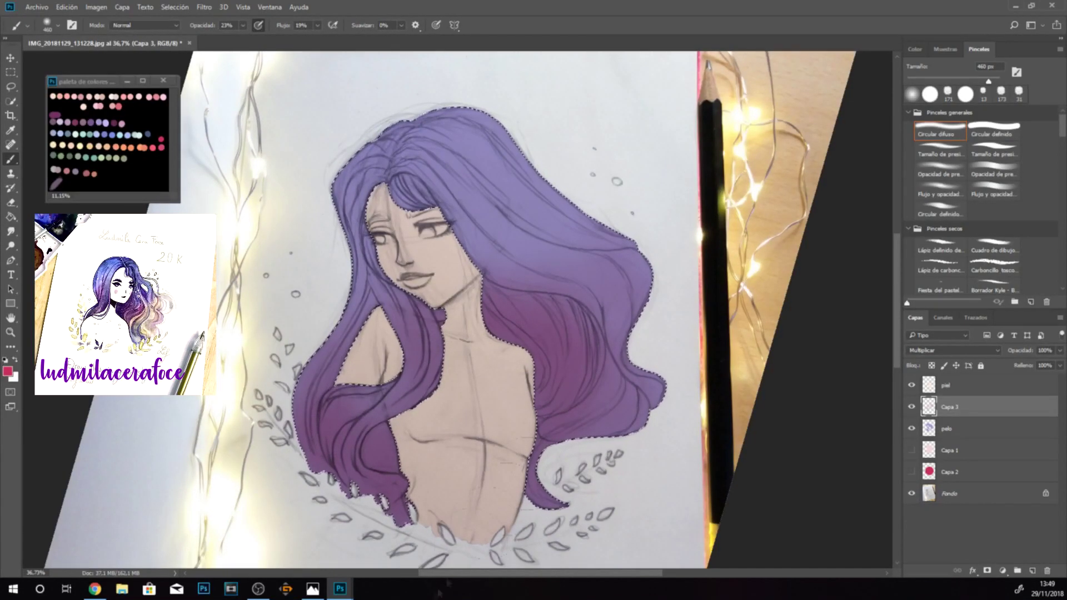
{"action": "left_click", "coordinate": [399, 125], "text": "alt"}
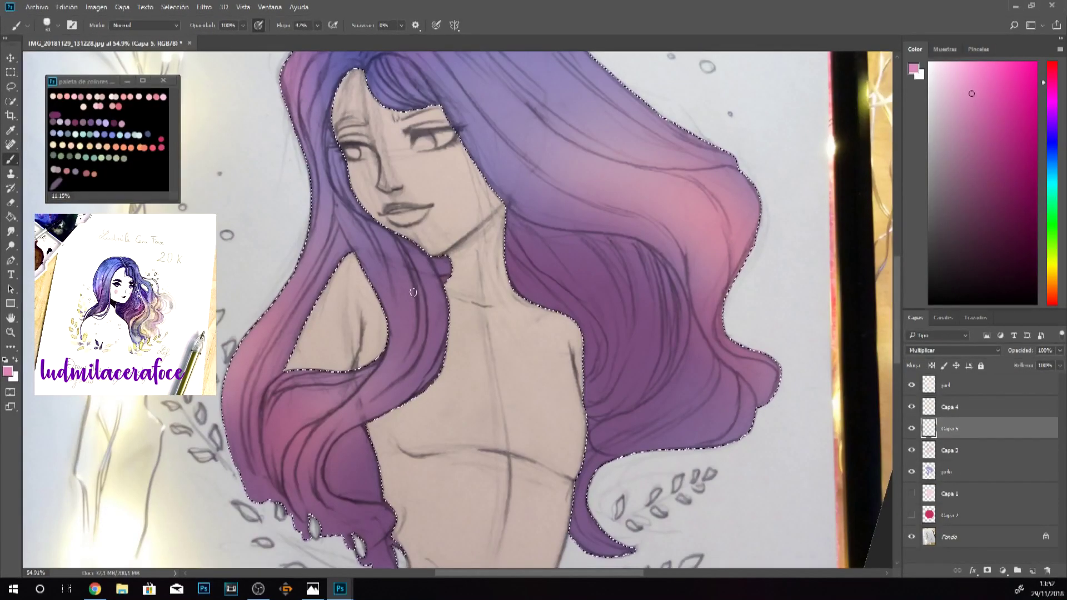
Shade the hair locks and the large outer wave on Capa 5 with pale mauve strokes at 82% opacity and 47% flow
{"action": "left_click", "coordinate": [945, 100]}
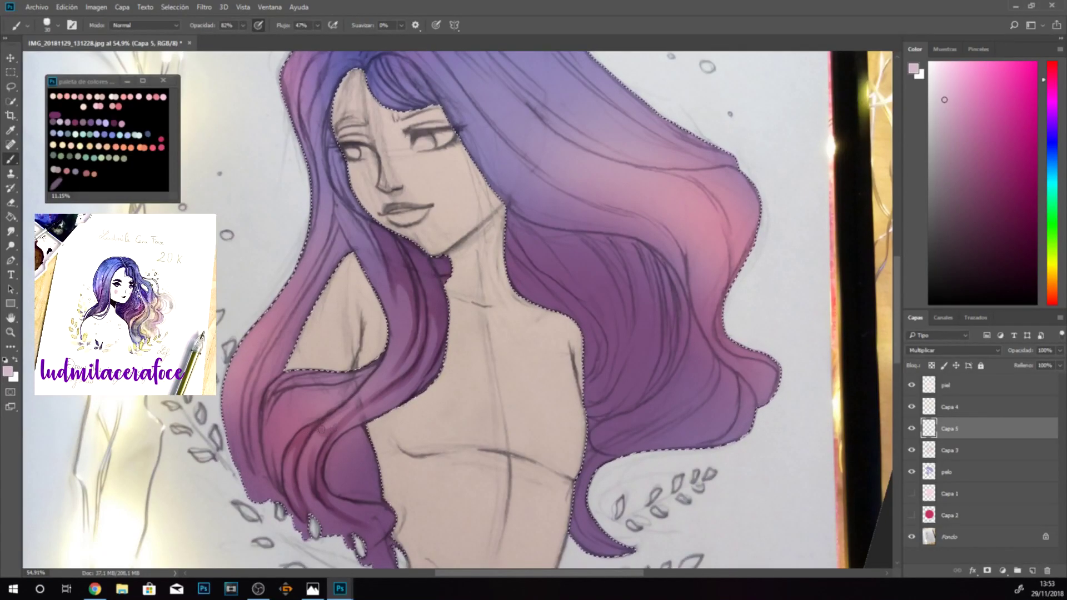
{"action": "key", "text": "ctrl+space"}
{"action": "mouse_move", "coordinate": [334, 470]}
{"action": "left_mouse_down"}
{"action": "mouse_move", "coordinate": [314, 467]}
{"action": "mouse_move", "coordinate": [340, 465]}
{"action": "left_mouse_up"}
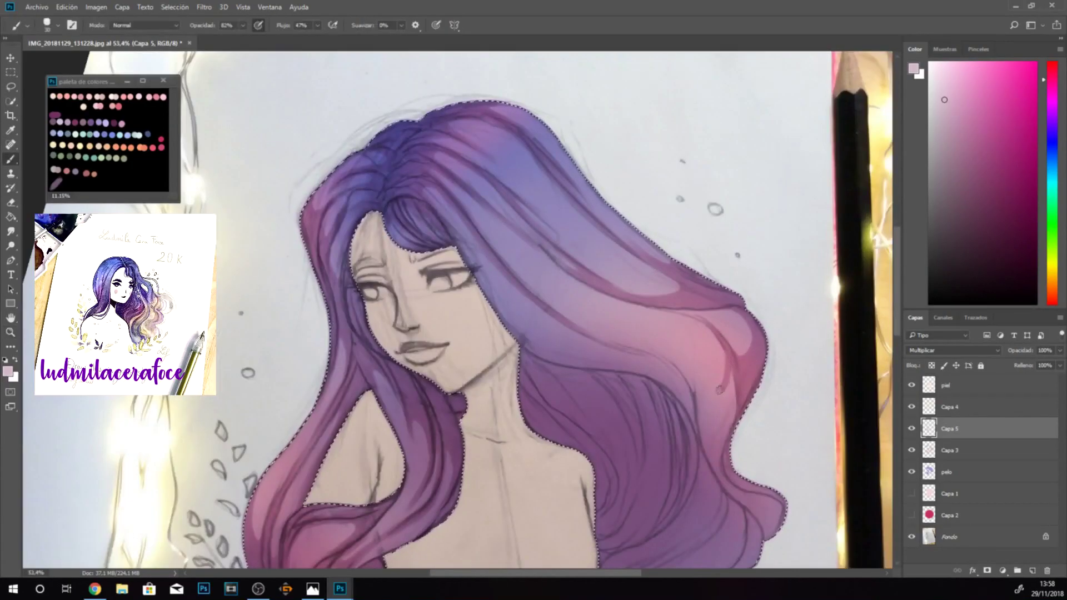
{"action": "left_click_drag", "start_coordinate": [719, 390], "coordinate": [617, 344]}
{"action": "mouse_move", "coordinate": [714, 463]}
{"action": "left_mouse_down"}
{"action": "mouse_move", "coordinate": [722, 395]}
{"action": "mouse_move", "coordinate": [728, 420]}
{"action": "left_mouse_up"}
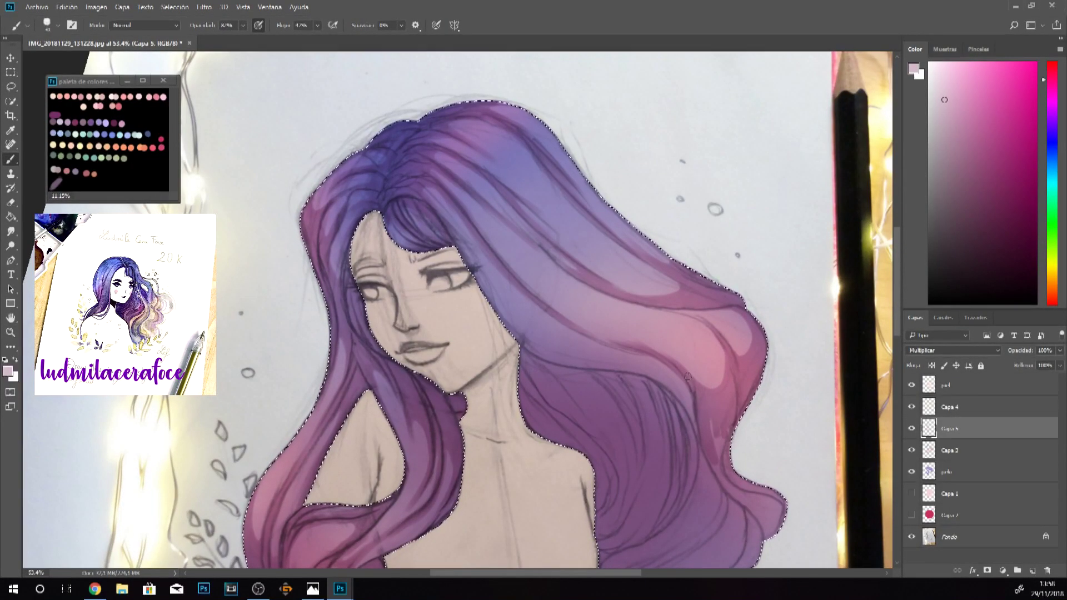
{"action": "left_click_drag", "start_coordinate": [755, 386], "coordinate": [740, 423]}
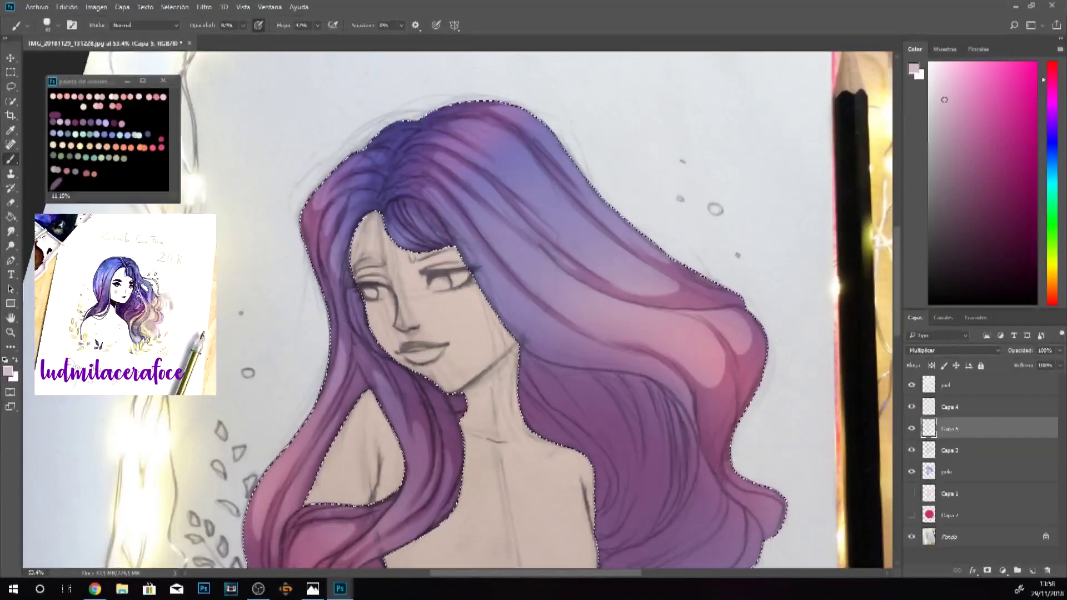
Extend the pale mauve strand shading over the lower waves of the hair beside the shoulder on Capa 5
{"action": "key", "text": "ctrl+space"}
{"action": "left_click_drag", "start_coordinate": [751, 397], "coordinate": [684, 397]}
{"action": "left_click_drag", "start_coordinate": [726, 483], "coordinate": [789, 483]}
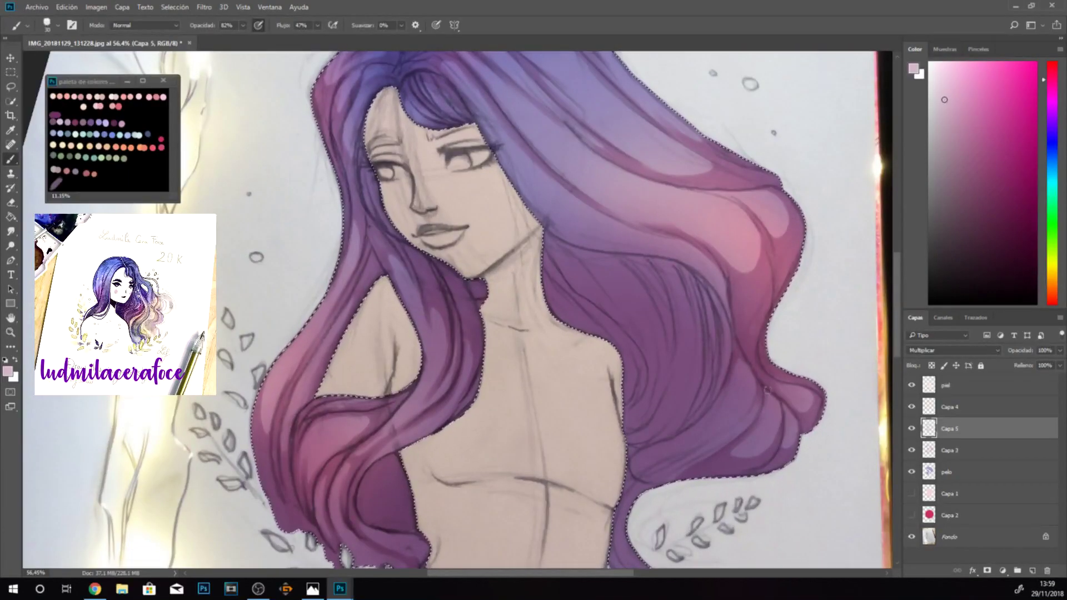
{"action": "mouse_move", "coordinate": [773, 494]}
{"action": "left_mouse_down"}
{"action": "mouse_move", "coordinate": [662, 506]}
{"action": "mouse_move", "coordinate": [734, 506]}
{"action": "left_mouse_up"}
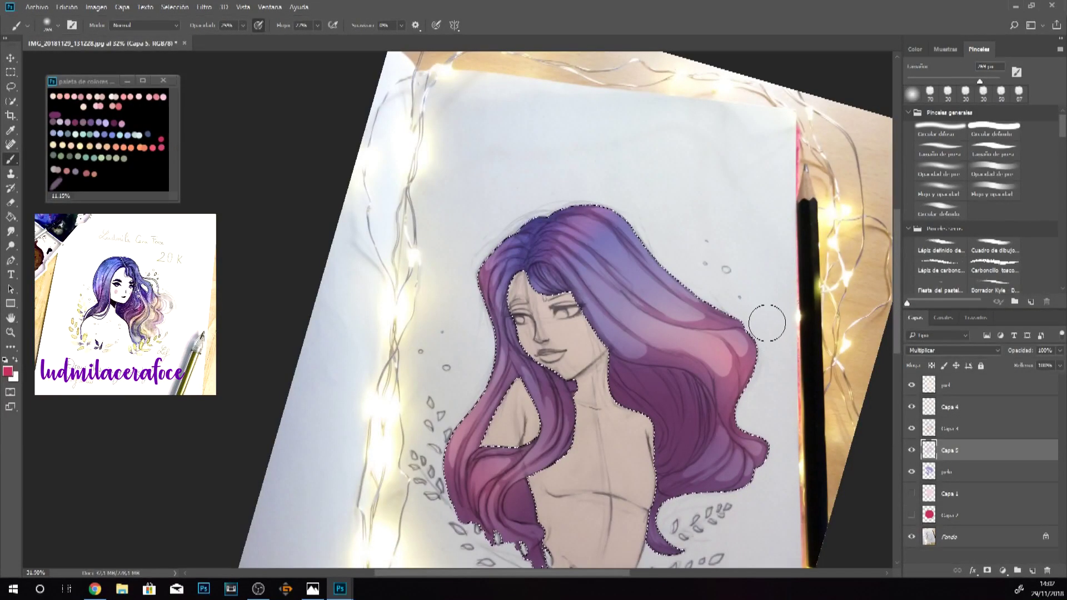
Apply a Gaussian blur to the hair shading on the selected layer
{"action": "left_click", "coordinate": [205, 6]}
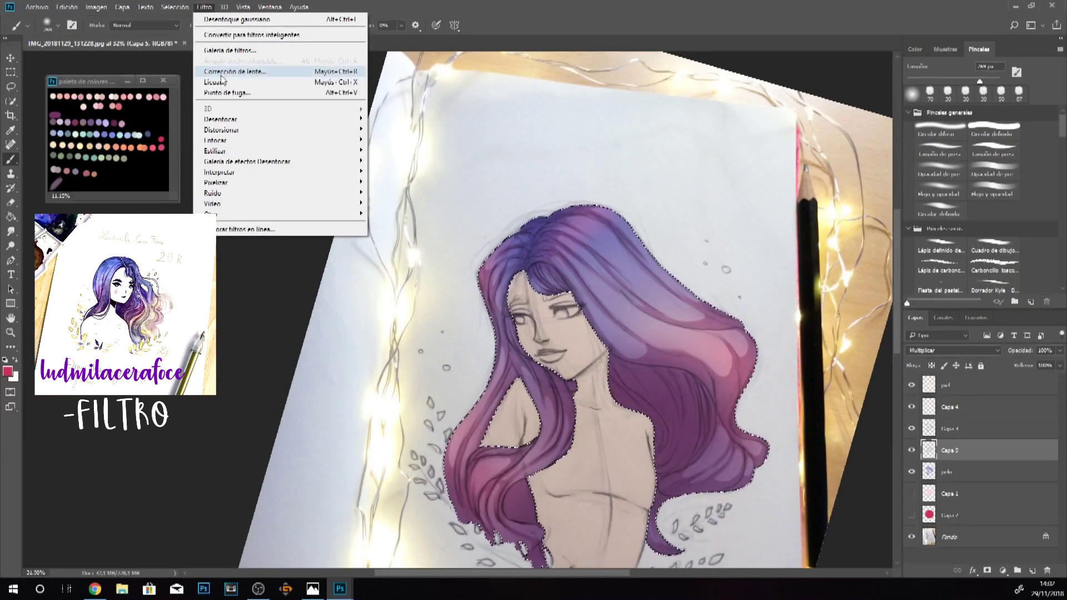
{"action": "mouse_move", "coordinate": [326, 131]}
{"action": "left_click", "coordinate": [409, 192]}
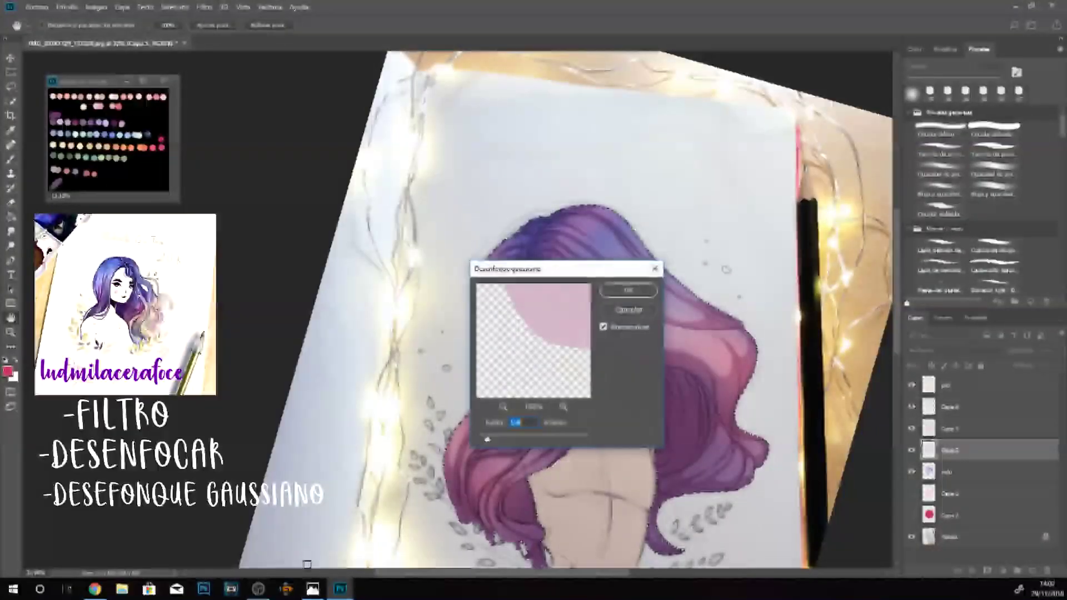
{"action": "left_click_drag", "start_coordinate": [577, 289], "coordinate": [769, 83]}
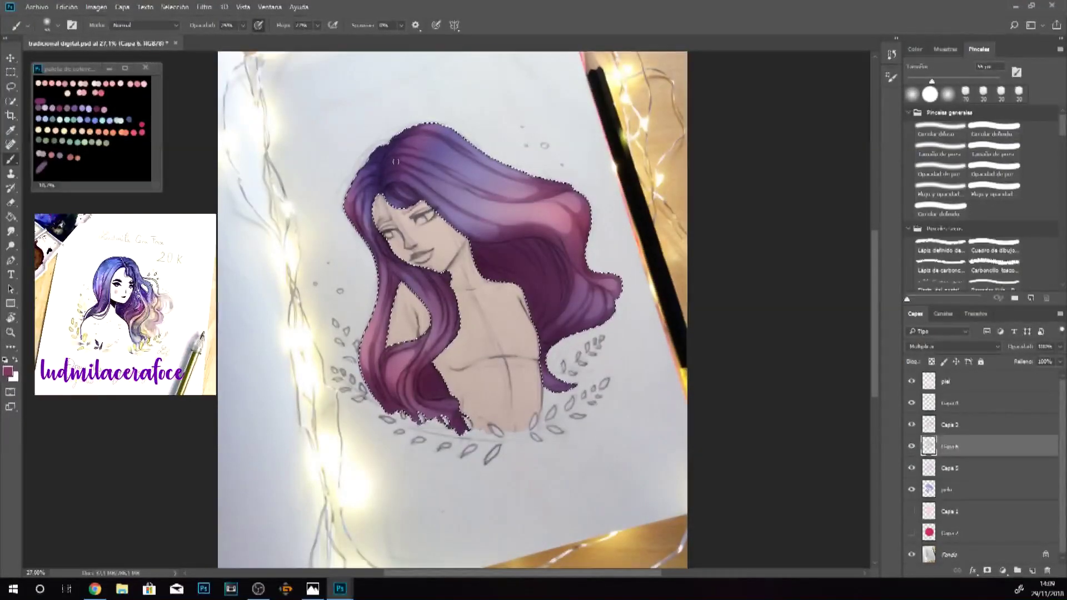
Set the Capa 7 layer's blend mode to Superponer and paint the outer hair waves with a warm tone sampled from the palette
{"action": "left_click", "coordinate": [929, 347]}
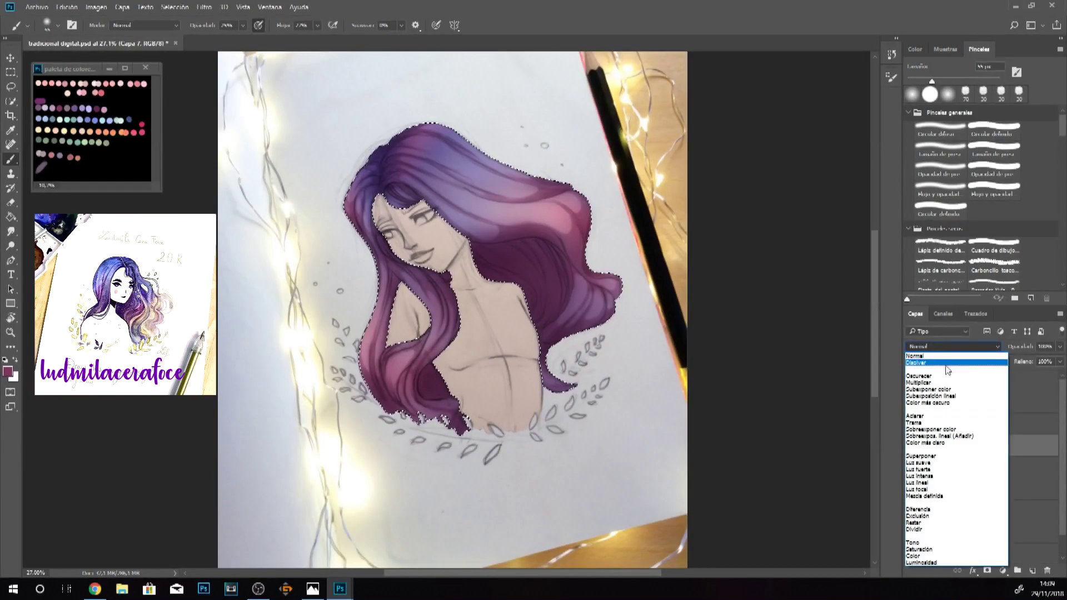
{"action": "left_click", "coordinate": [934, 461]}
{"action": "left_click_drag", "start_coordinate": [602, 253], "coordinate": [572, 217]}
{"action": "key", "text": "ctrl+z"}
{"action": "left_click", "coordinate": [82, 131], "text": "alt"}
{"action": "mouse_move", "coordinate": [542, 213]}
{"action": "left_mouse_down"}
{"action": "mouse_move", "coordinate": [571, 224]}
{"action": "mouse_move", "coordinate": [589, 257]}
{"action": "mouse_move", "coordinate": [576, 214]}
{"action": "mouse_move", "coordinate": [533, 183]}
{"action": "mouse_move", "coordinate": [490, 179]}
{"action": "left_mouse_up"}
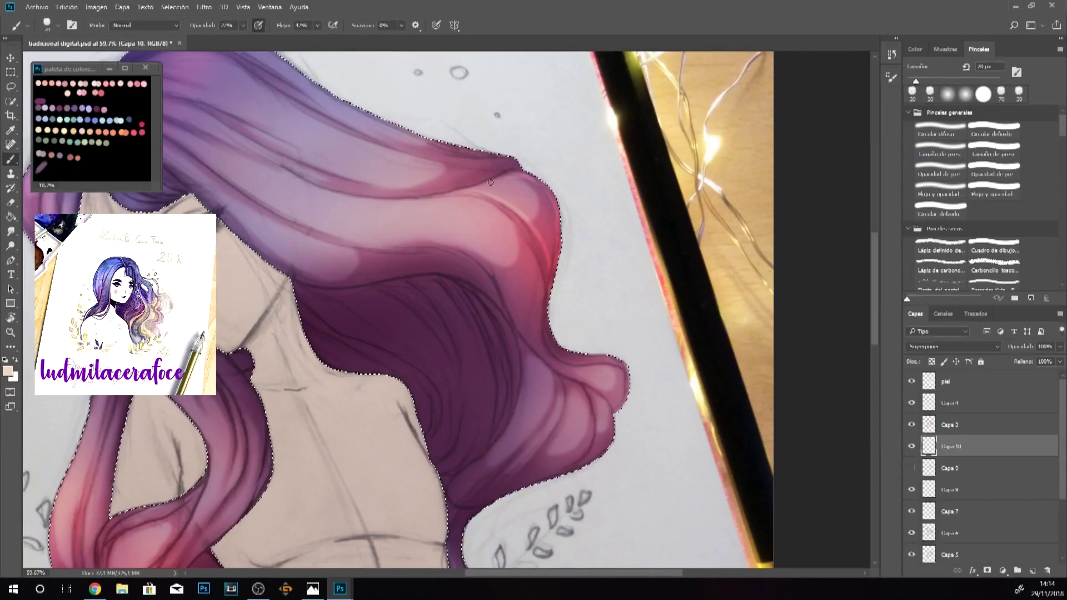
Set the brush opacity to 76% and paint thin pale peach highlights along the upper hair strands and crown on Capa 10
{"action": "left_click", "coordinate": [242, 25]}
{"action": "left_click", "coordinate": [251, 40]}
{"action": "mouse_move", "coordinate": [374, 116]}
{"action": "left_mouse_down"}
{"action": "mouse_move", "coordinate": [407, 136]}
{"action": "mouse_move", "coordinate": [320, 125]}
{"action": "left_mouse_up"}
{"action": "key", "text": "7"}
{"action": "key", "text": "6"}
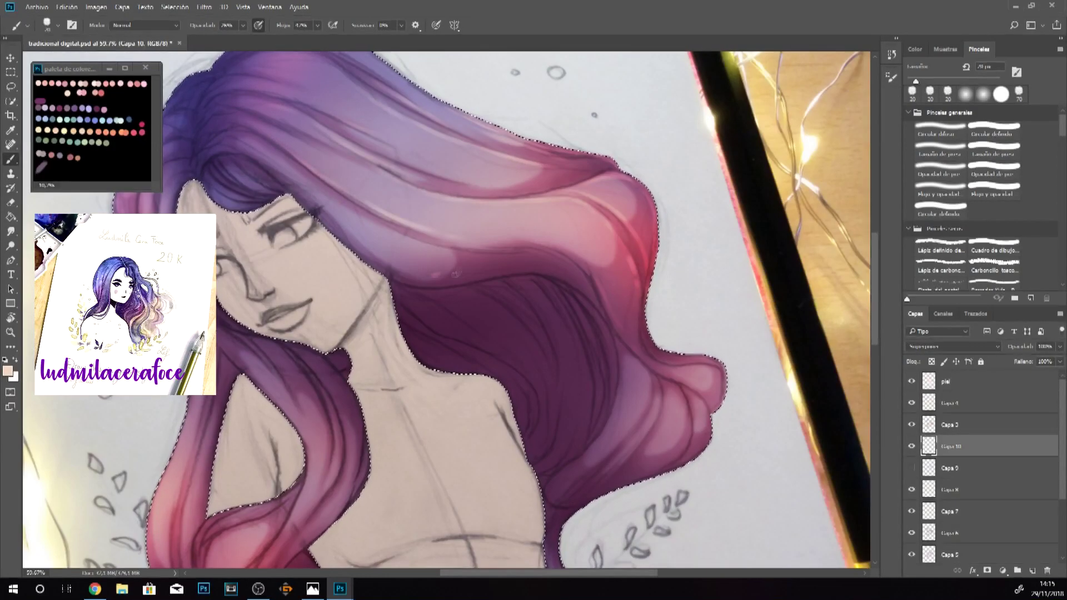
{"action": "scroll", "coordinate": [446, 310], "scroll_direction": "left", "scroll_amount": 3}
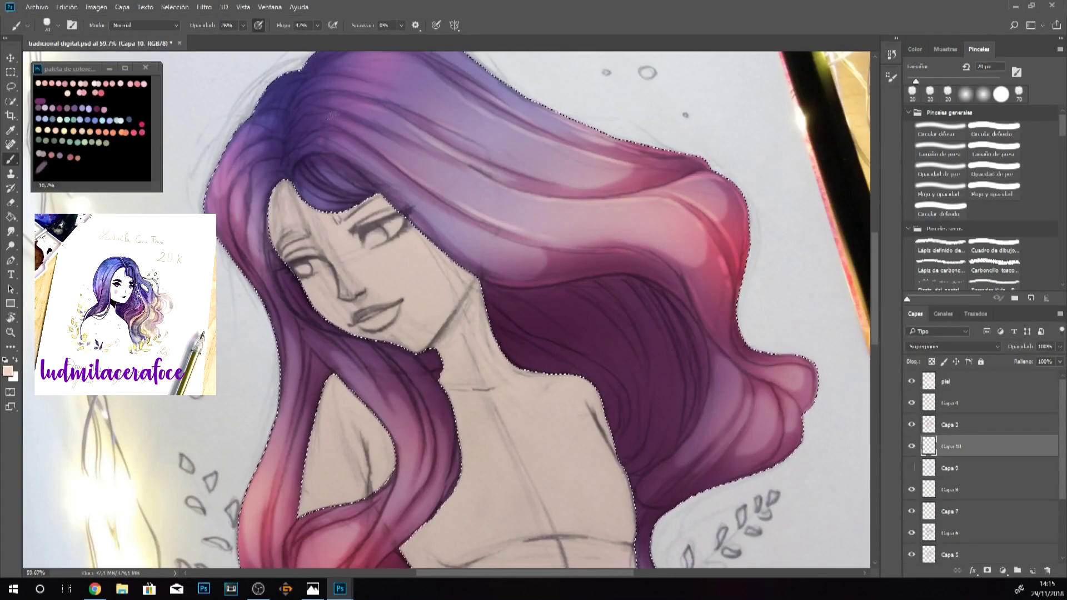
{"action": "scroll", "coordinate": [325, 201], "scroll_direction": "up", "scroll_amount": 3}
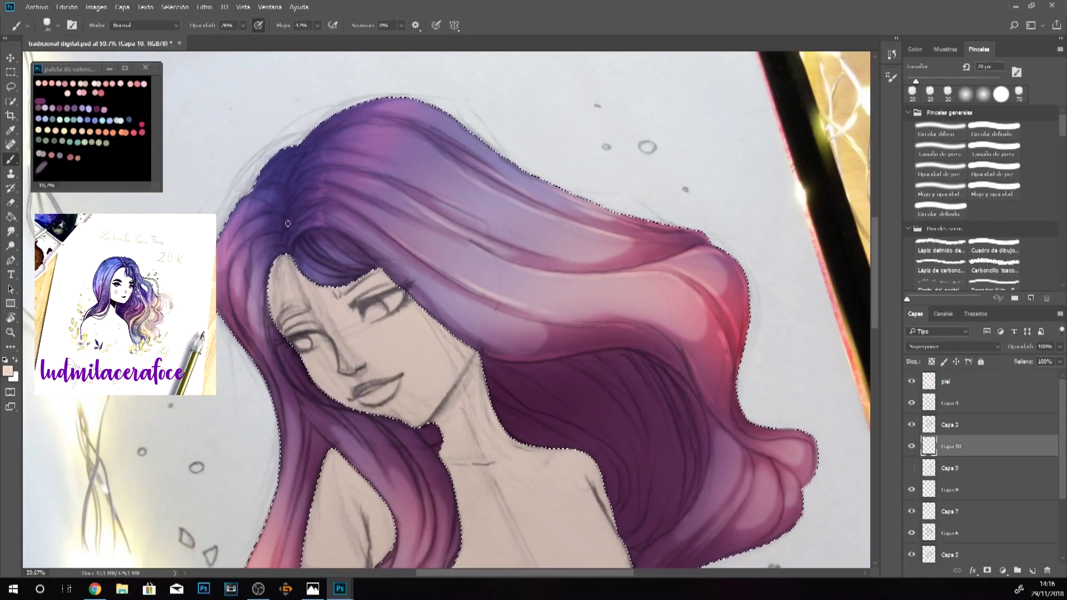
{"action": "left_click_drag", "start_coordinate": [297, 172], "coordinate": [320, 146]}
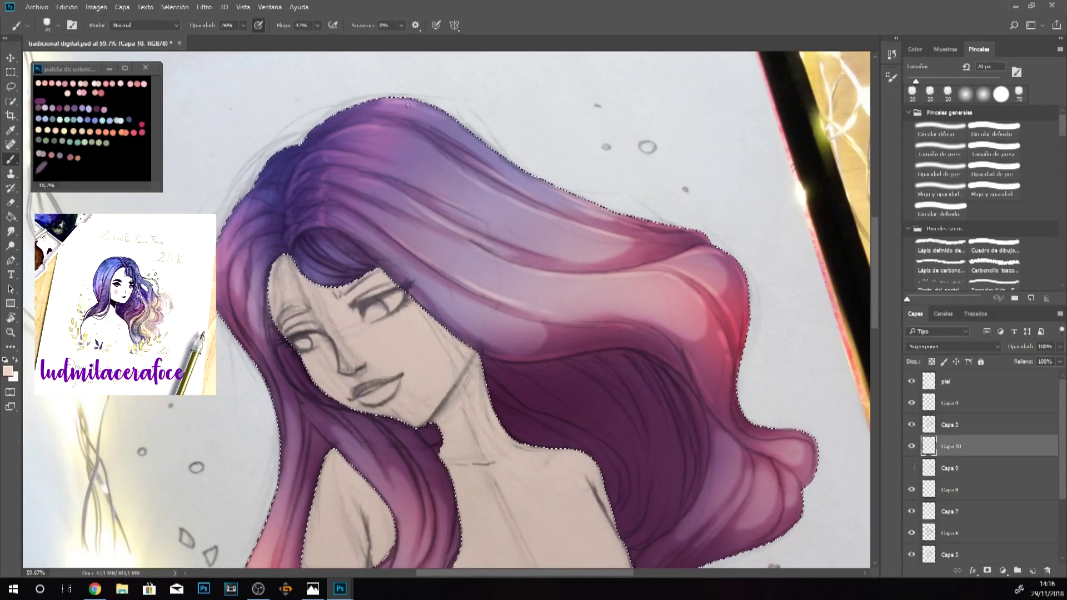
Extend the thin pale peach highlights down the lower hair locks beside the arm on Capa 10
{"action": "left_click_drag", "start_coordinate": [584, 574], "coordinate": [557, 576]}
{"action": "left_click_drag", "start_coordinate": [875, 295], "coordinate": [878, 343]}
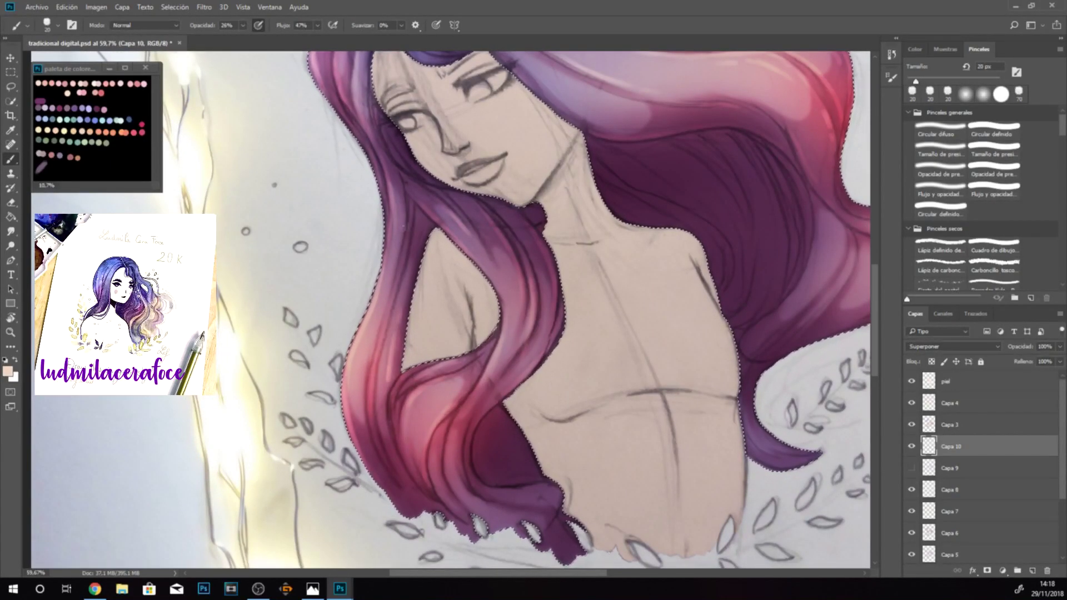
{"action": "scroll", "coordinate": [450, 311], "scroll_direction": "down", "scroll_amount": 3}
{"action": "key", "text": "z"}
{"action": "mouse_move", "coordinate": [381, 465]}
{"action": "left_mouse_down"}
{"action": "mouse_move", "coordinate": [340, 467]}
{"action": "mouse_move", "coordinate": [361, 467]}
{"action": "left_mouse_up"}
{"action": "key", "text": "b"}
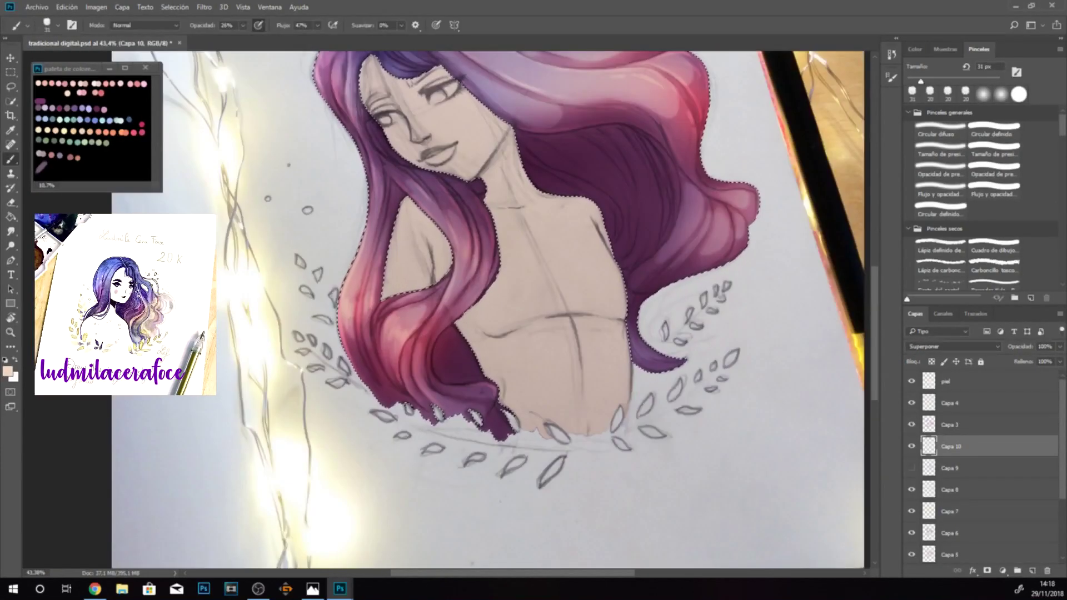
{"action": "key", "text": "z"}
{"action": "left_click_drag", "start_coordinate": [399, 322], "coordinate": [372, 322]}
{"action": "left_click_drag", "start_coordinate": [490, 311], "coordinate": [478, 311]}
{"action": "left_click_drag", "start_coordinate": [779, 161], "coordinate": [823, 161]}
{"action": "key", "text": "b"}
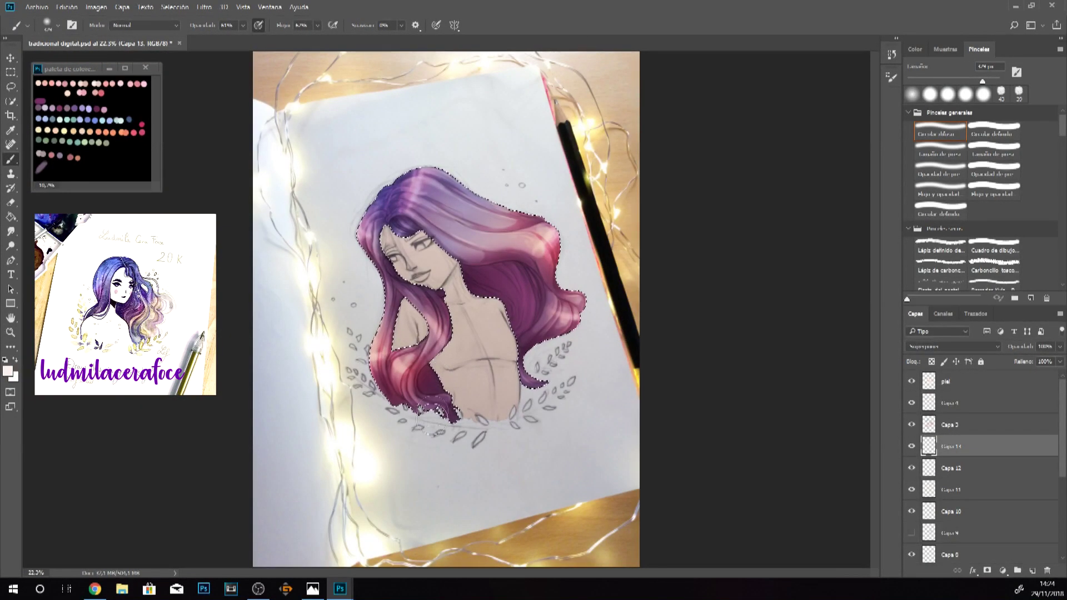
Set the soft round brush to 377 px and try a peach glow along the hair's outer edge on Capa 14 in Luz focal mode
{"action": "mouse_move", "coordinate": [340, 589]}
{"action": "left_click_drag", "start_coordinate": [932, 81], "coordinate": [985, 82]}
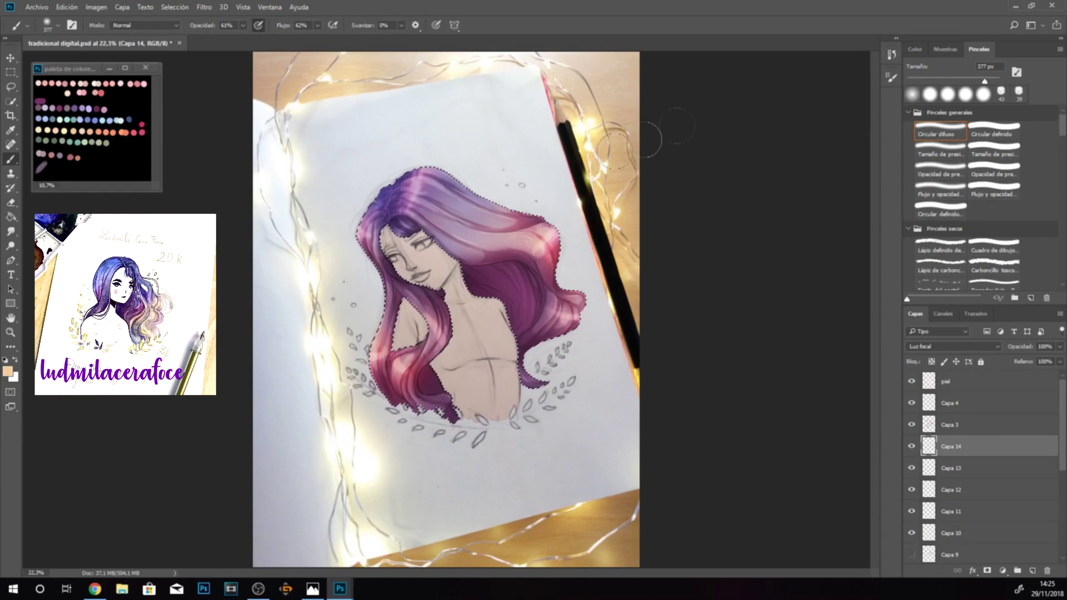
{"action": "key", "text": "ctrl+z"}
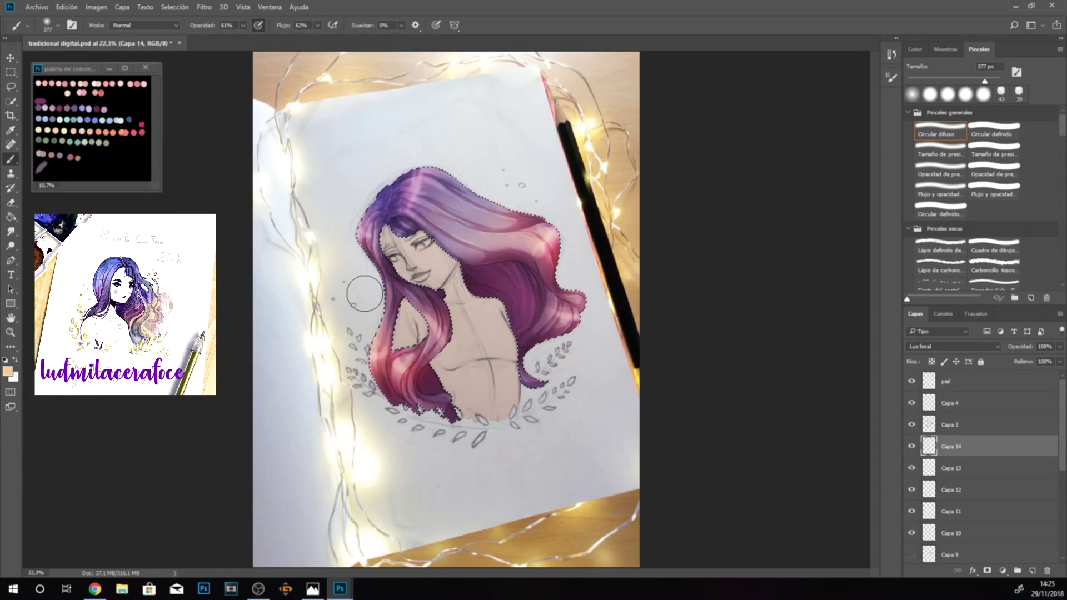
{"action": "left_click_drag", "start_coordinate": [363, 293], "coordinate": [367, 237]}
{"action": "key", "text": "ctrl+z"}
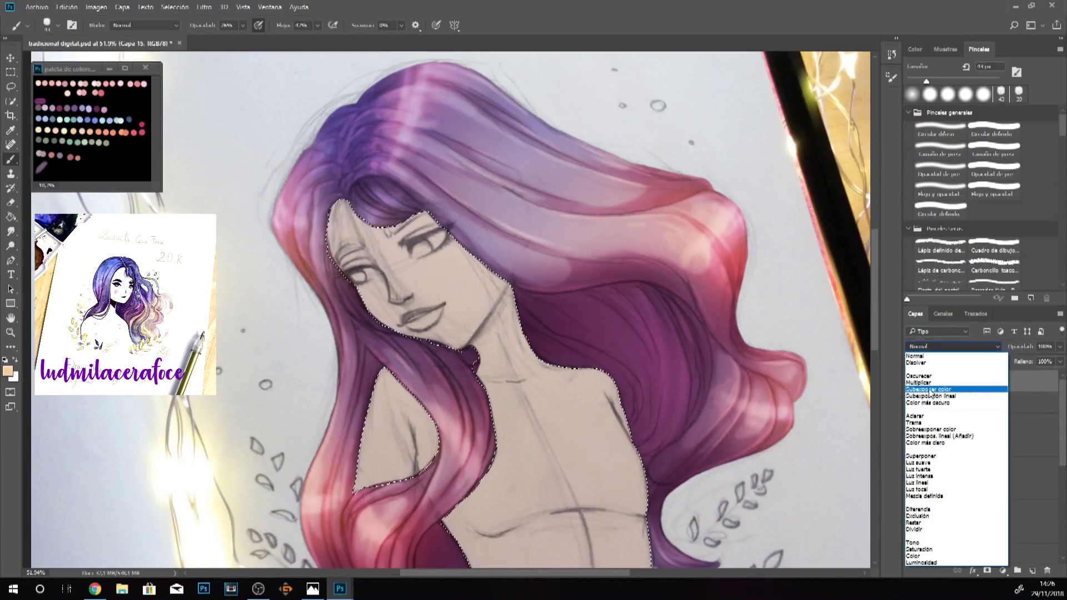
Set Capa 15's blend mode to Multiplicar and paint face shadows in pale pink sampled from the palette at 100% opacity
{"action": "left_click", "coordinate": [931, 383]}
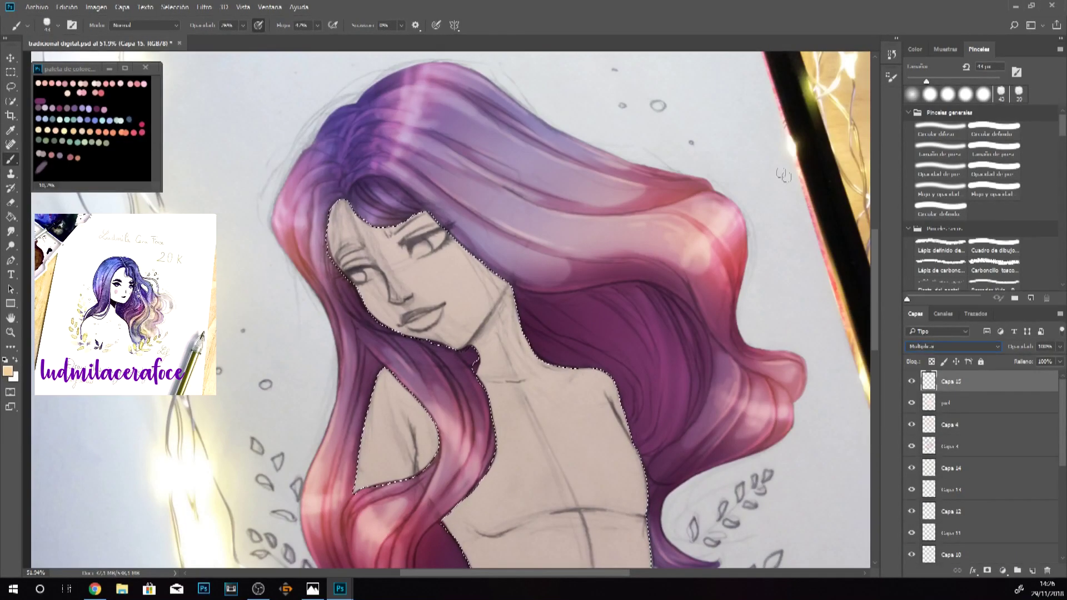
{"action": "left_click", "coordinate": [105, 83], "text": "alt"}
{"action": "key", "text": "0"}
{"action": "mouse_move", "coordinate": [424, 219]}
{"action": "left_mouse_down"}
{"action": "mouse_move", "coordinate": [495, 285]}
{"action": "mouse_move", "coordinate": [431, 251]}
{"action": "left_mouse_up"}
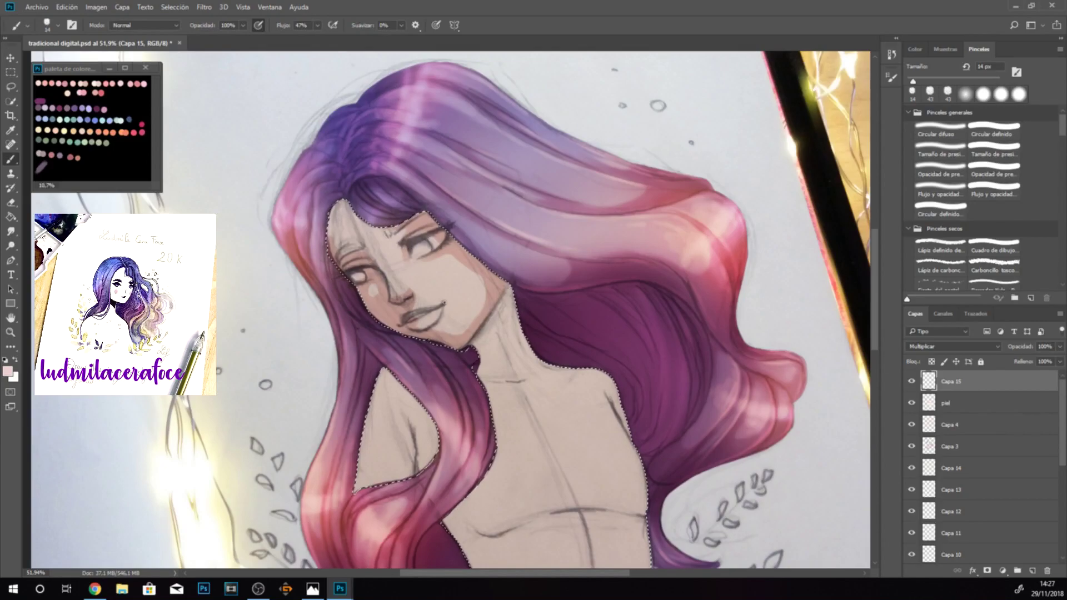
Shade the neck, arm, shoulders and torso contours with the pale pink on Capa 15
{"action": "key", "text": "e"}
{"action": "key", "text": "ctrl+space"}
{"action": "left_click_drag", "start_coordinate": [539, 360], "coordinate": [444, 359]}
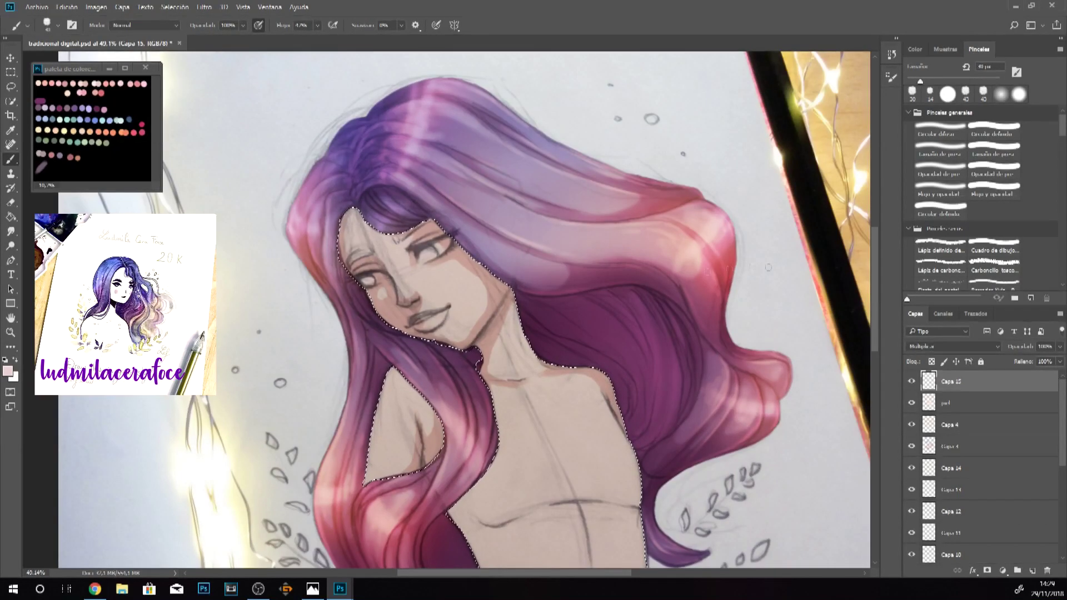
{"action": "scroll", "coordinate": [769, 268], "scroll_direction": "down", "scroll_amount": 3}
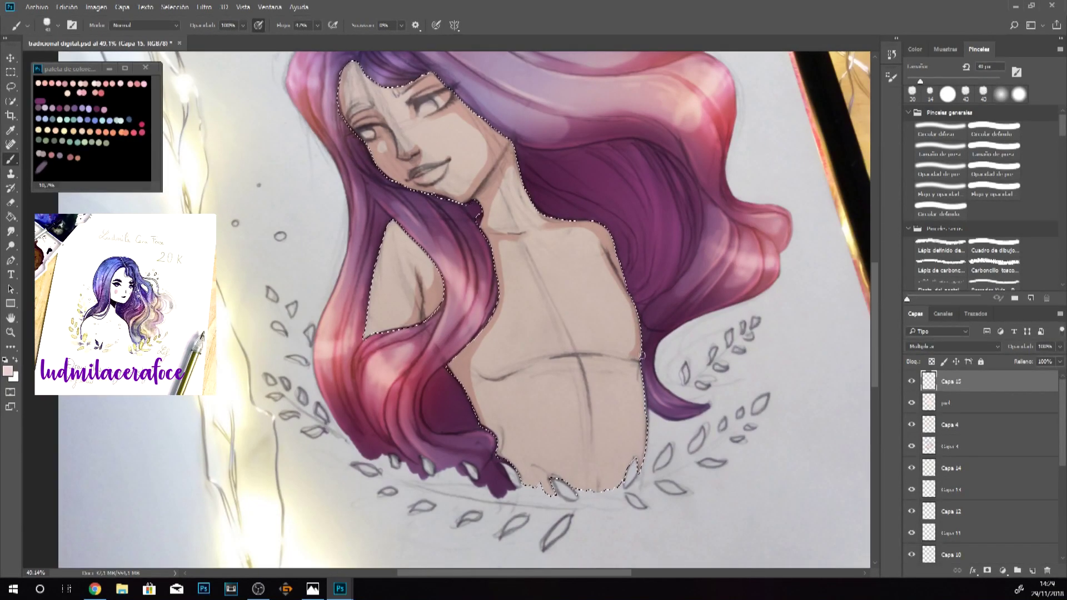
{"action": "key", "text": "bracketleft"}
{"action": "mouse_move", "coordinate": [481, 393]}
{"action": "left_mouse_down"}
{"action": "mouse_move", "coordinate": [531, 368]}
{"action": "mouse_move", "coordinate": [636, 365]}
{"action": "left_mouse_up"}
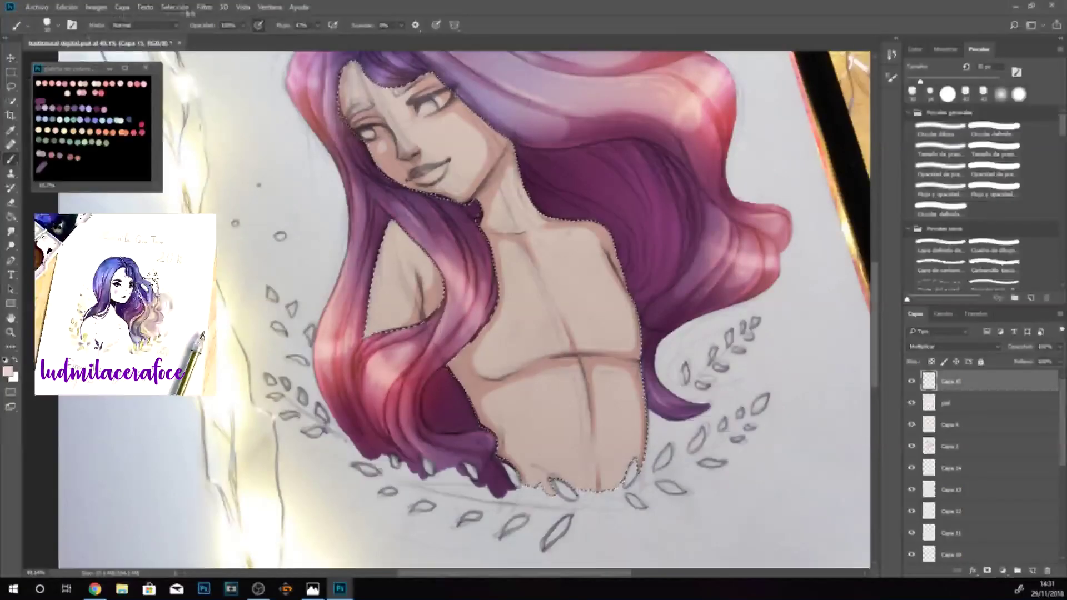
Apply a Gaussian blur with a 6.0-pixel radius to the skin shadows on Capa 15
{"action": "left_click", "coordinate": [204, 6]}
{"action": "mouse_move", "coordinate": [248, 119]}
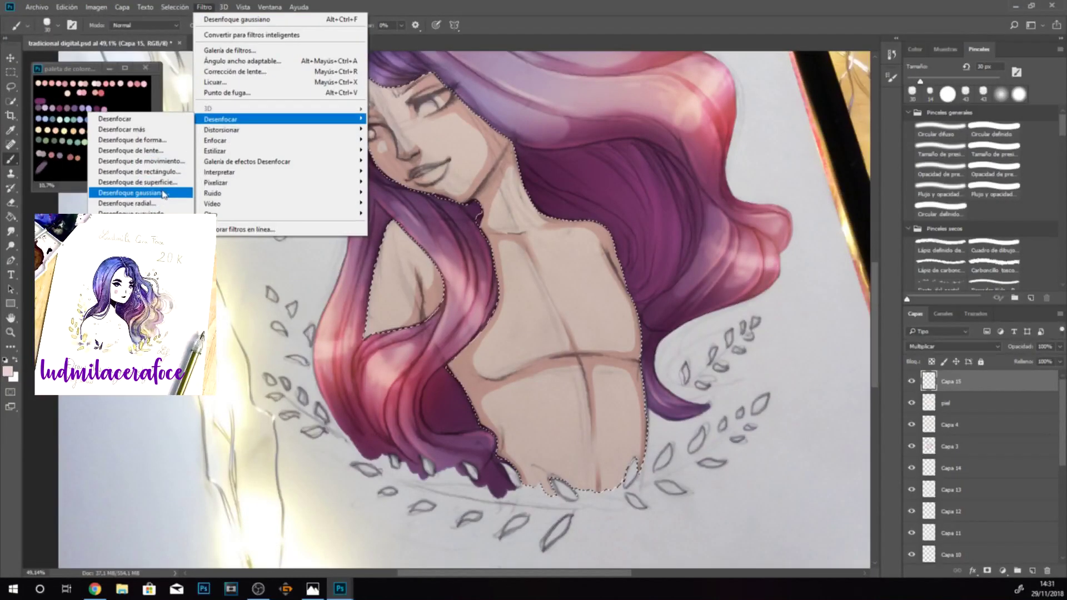
{"action": "left_click", "coordinate": [134, 193]}
{"action": "left_click_drag", "start_coordinate": [730, 255], "coordinate": [715, 252]}
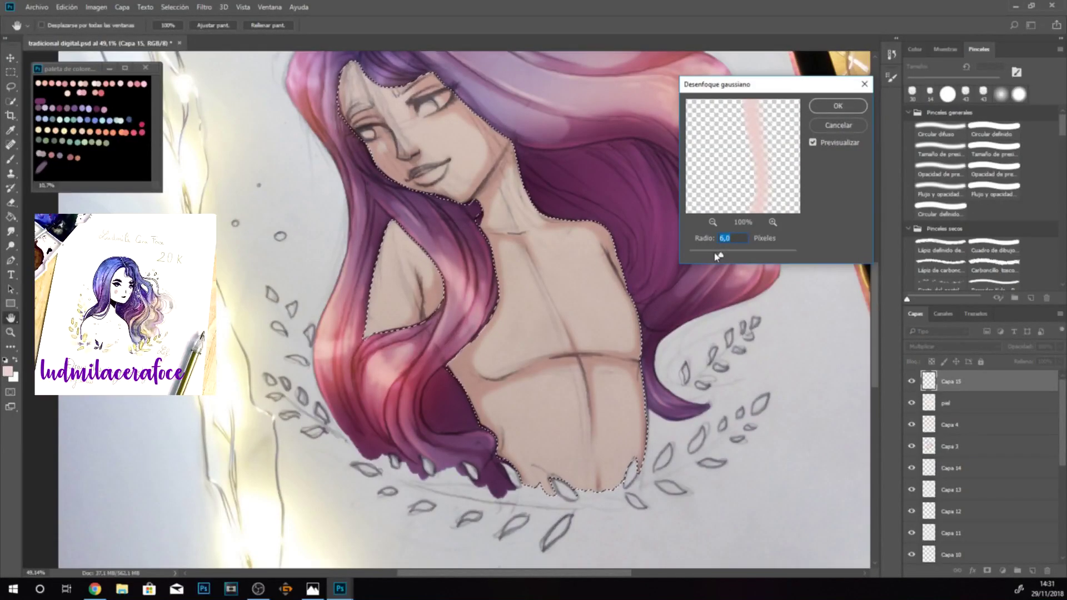
{"action": "left_click", "coordinate": [837, 106]}
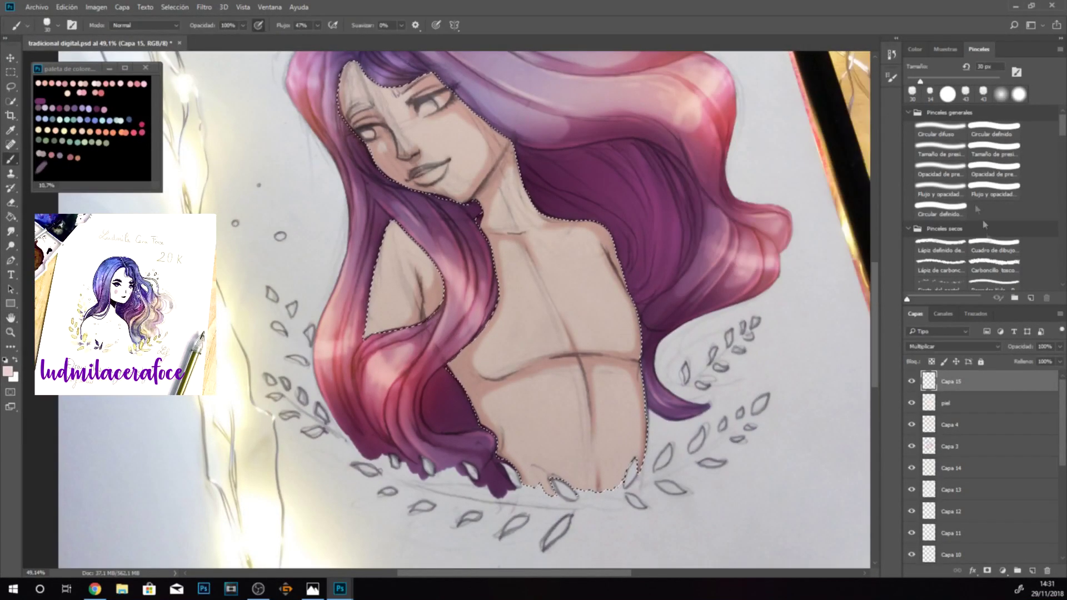
Add a new layer above Capa 15 and set its blend mode to Multiplicar
{"action": "left_click", "coordinate": [1032, 571]}
{"action": "left_click", "coordinate": [932, 346]}
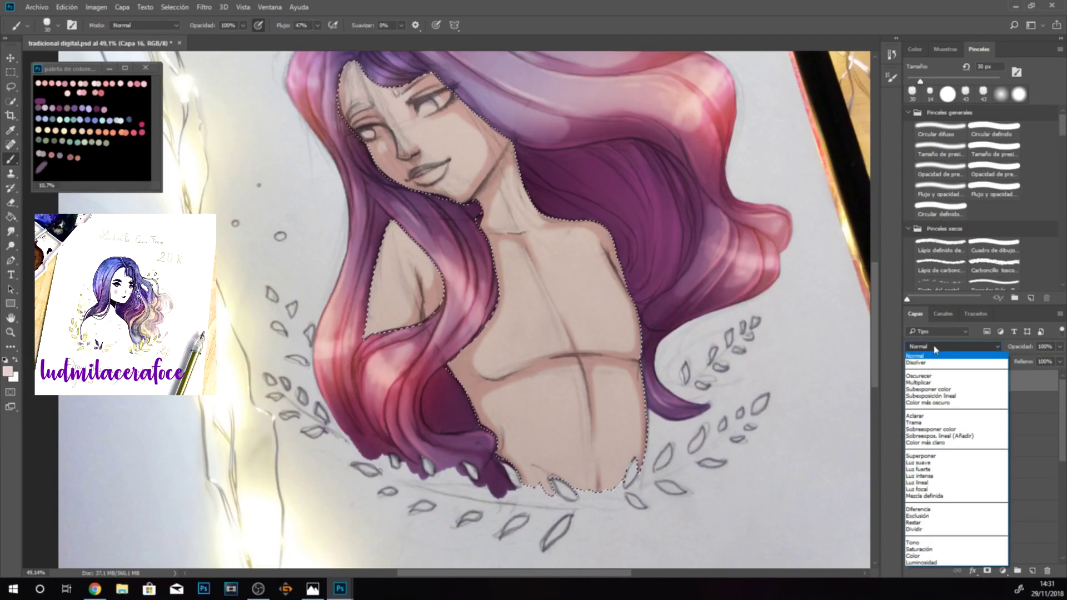
{"action": "left_click", "coordinate": [934, 382]}
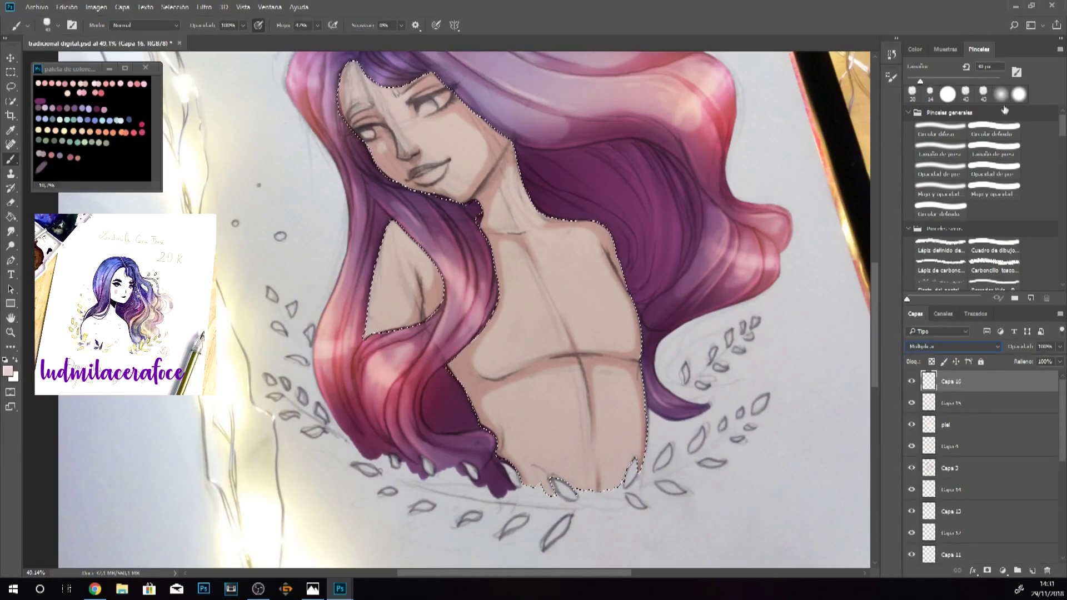
Paint soft blush on the cheeks and skin with a palette coral pink, using a 156 px brush at 46% opacity on Capa 16
{"action": "mouse_move", "coordinate": [921, 81]}
{"action": "left_mouse_down"}
{"action": "mouse_move", "coordinate": [973, 82]}
{"action": "mouse_move", "coordinate": [957, 83]}
{"action": "left_mouse_up"}
{"action": "left_click", "coordinate": [136, 132], "text": "alt"}
{"action": "key", "text": "4"}
{"action": "key", "text": "6"}
{"action": "left_click_drag", "start_coordinate": [556, 283], "coordinate": [522, 280]}
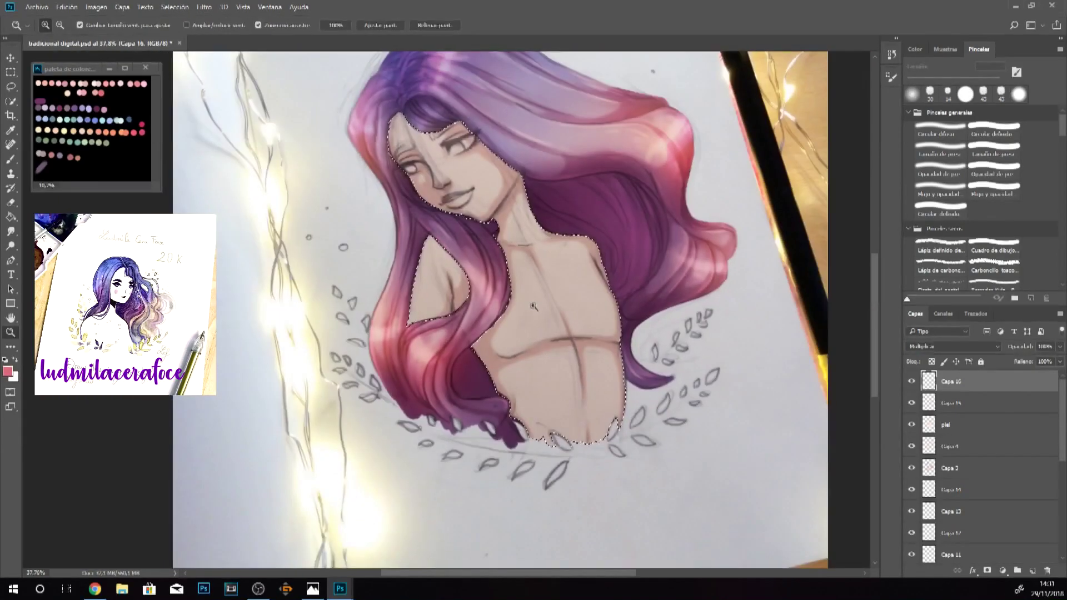
{"action": "left_click_drag", "start_coordinate": [957, 82], "coordinate": [967, 82]}
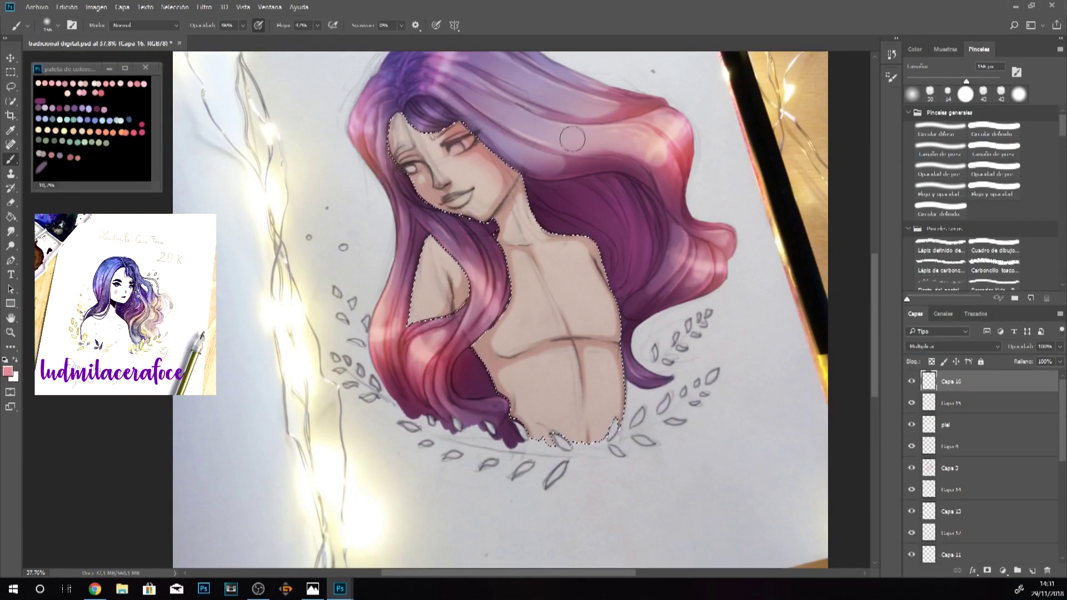
{"action": "left_click_drag", "start_coordinate": [481, 166], "coordinate": [498, 189]}
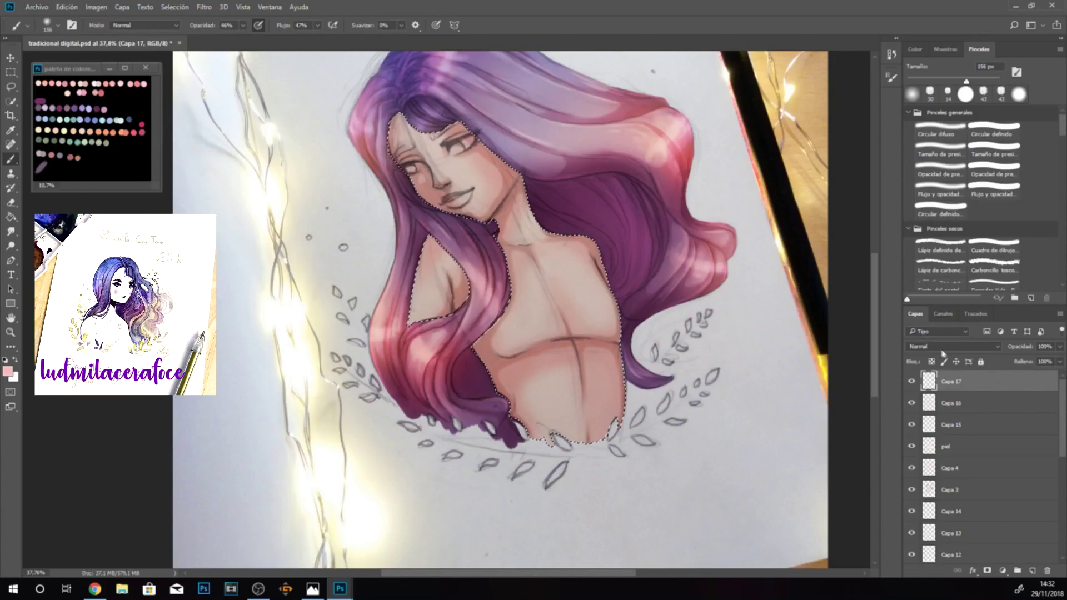
Refine the pale skin highlights on Capa 17 and add a small light dot on the nose tip
{"action": "key", "text": "e"}
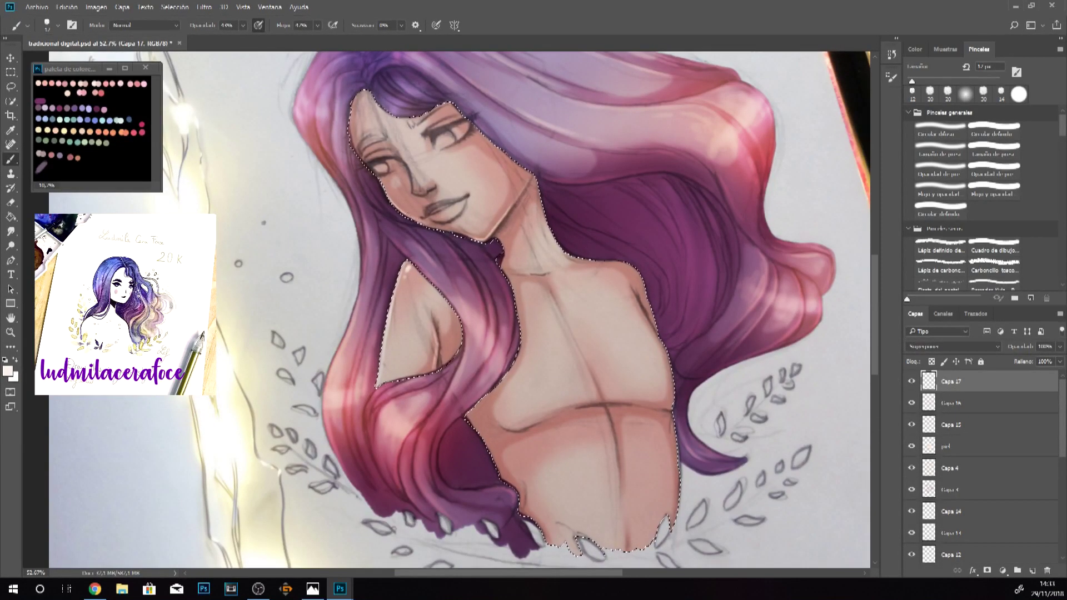
{"action": "left_click", "coordinate": [423, 188]}
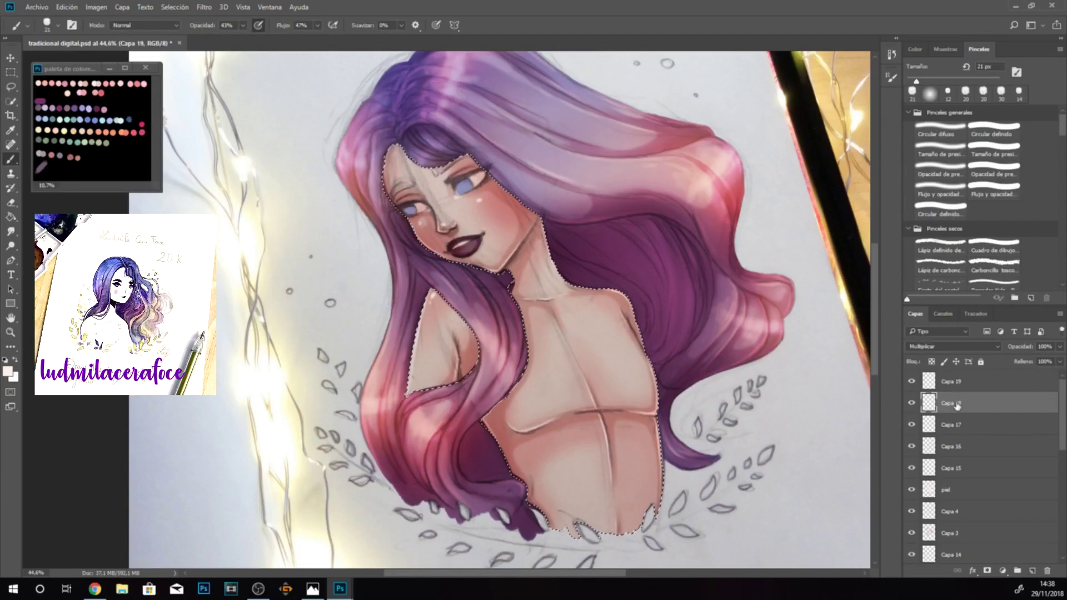
Apply a Gaussian blur to the lip colouring on Capa 18
{"action": "left_click_drag", "start_coordinate": [446, 254], "coordinate": [487, 249]}
{"action": "left_click", "coordinate": [204, 6]}
{"action": "left_click", "coordinate": [241, 160]}
{"action": "left_click_drag", "start_coordinate": [707, 255], "coordinate": [698, 256]}
{"action": "left_click", "coordinate": [837, 108]}
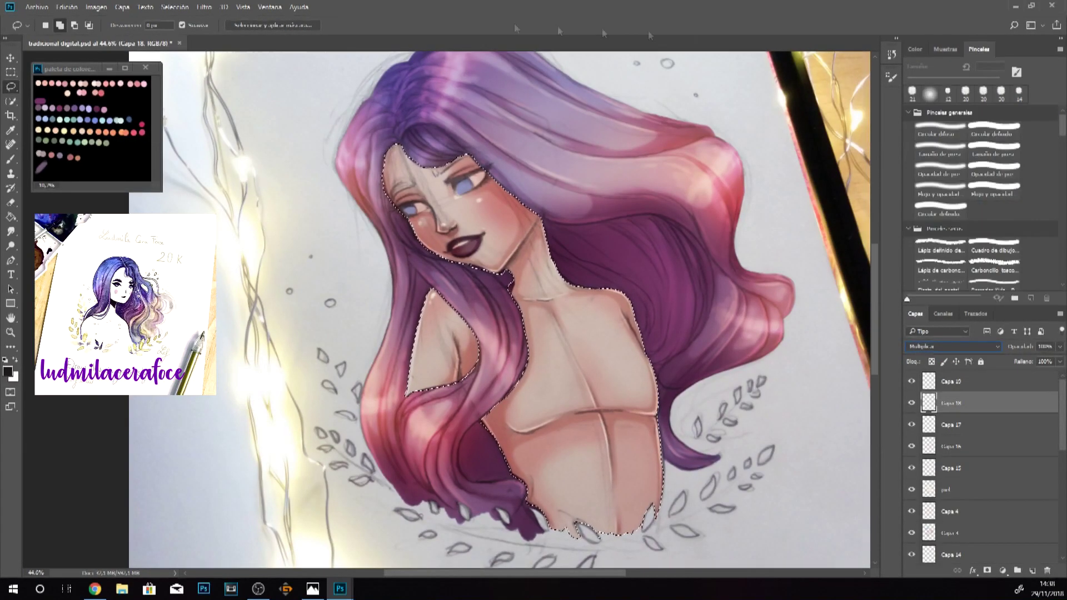
Return to the Brush tool, clear the skin selection and open the colour controls
{"action": "left_click", "coordinate": [10, 160]}
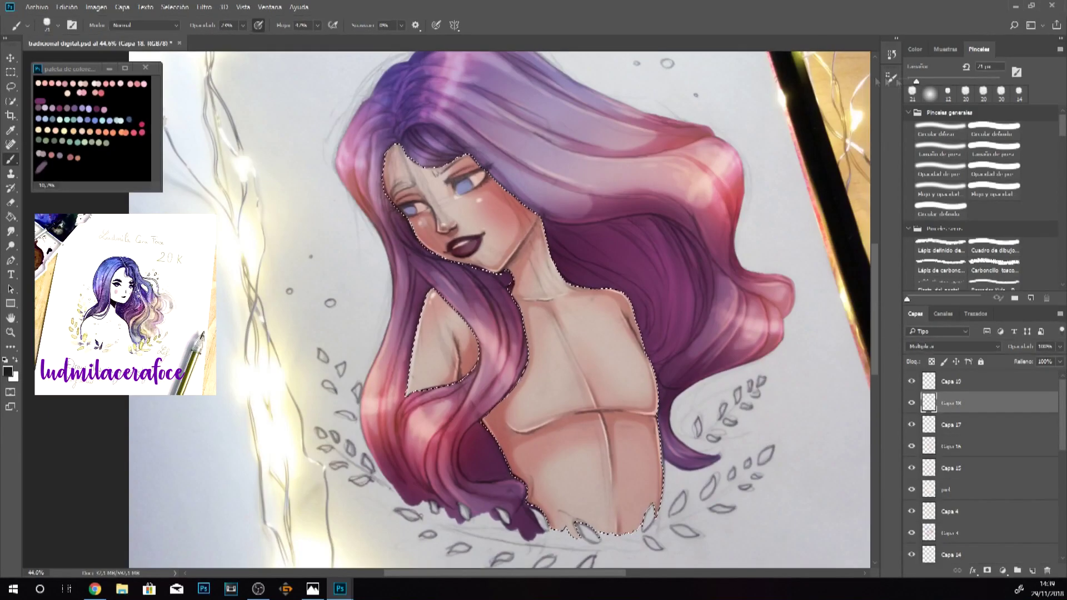
{"action": "key", "text": "ctrl+d"}
{"action": "left_click", "coordinate": [914, 49]}
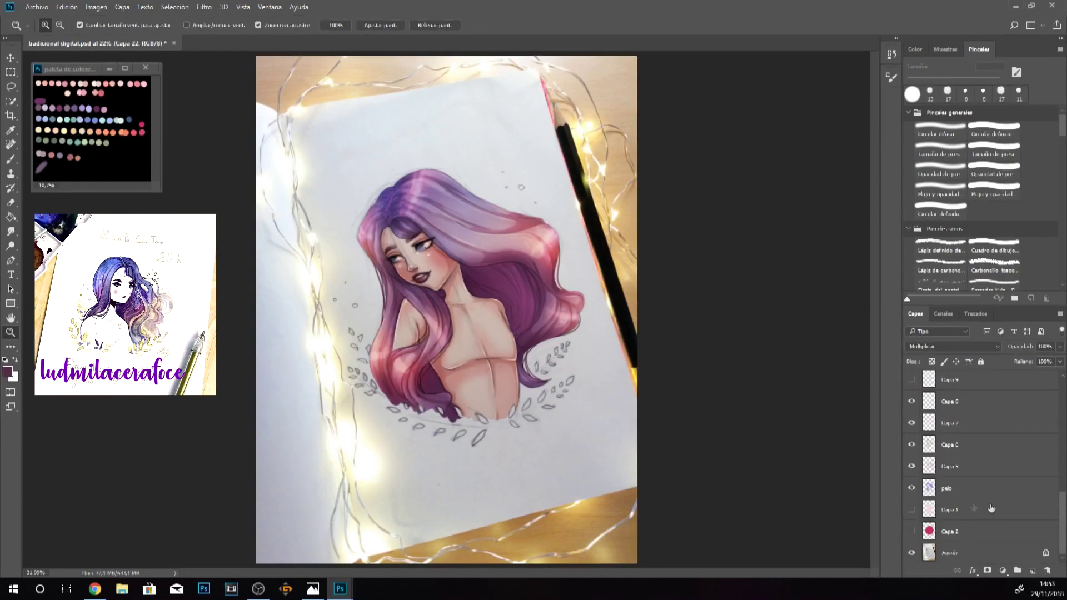
Compare the drawing with the pelo layer hidden and shown
{"action": "left_click", "coordinate": [912, 491]}
{"action": "left_click", "coordinate": [912, 489]}
{"action": "left_click", "coordinate": [911, 489]}
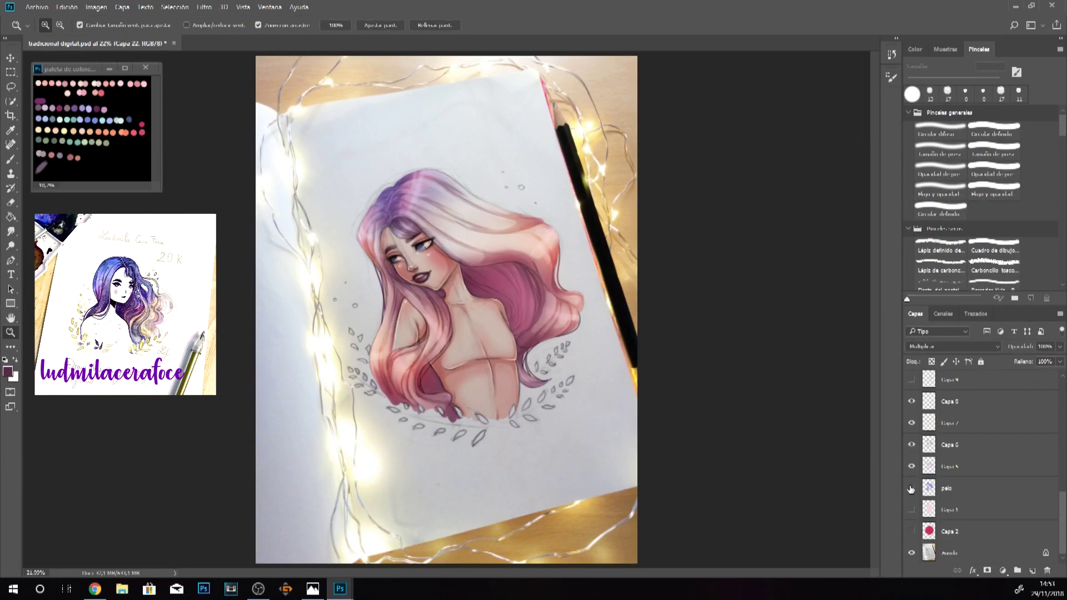
{"action": "left_click", "coordinate": [911, 489]}
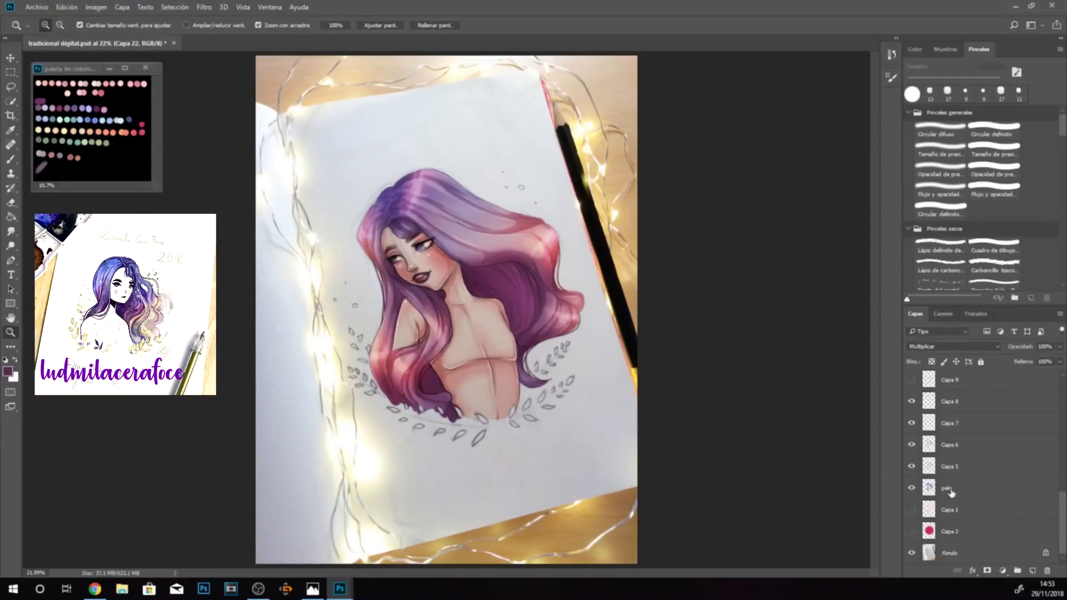
Shift the base hair colour on the pelo layer towards cyan with a Color Balance adjustment
{"action": "left_click", "coordinate": [95, 7]}
{"action": "mouse_move", "coordinate": [128, 52]}
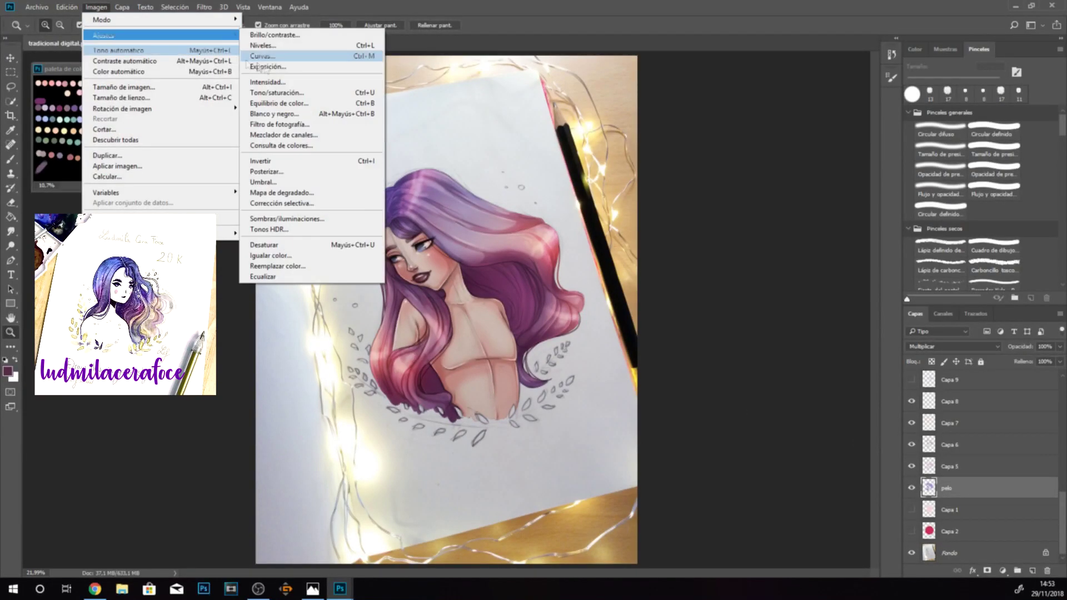
{"action": "left_click", "coordinate": [280, 106]}
{"action": "left_click_drag", "start_coordinate": [808, 241], "coordinate": [771, 253]}
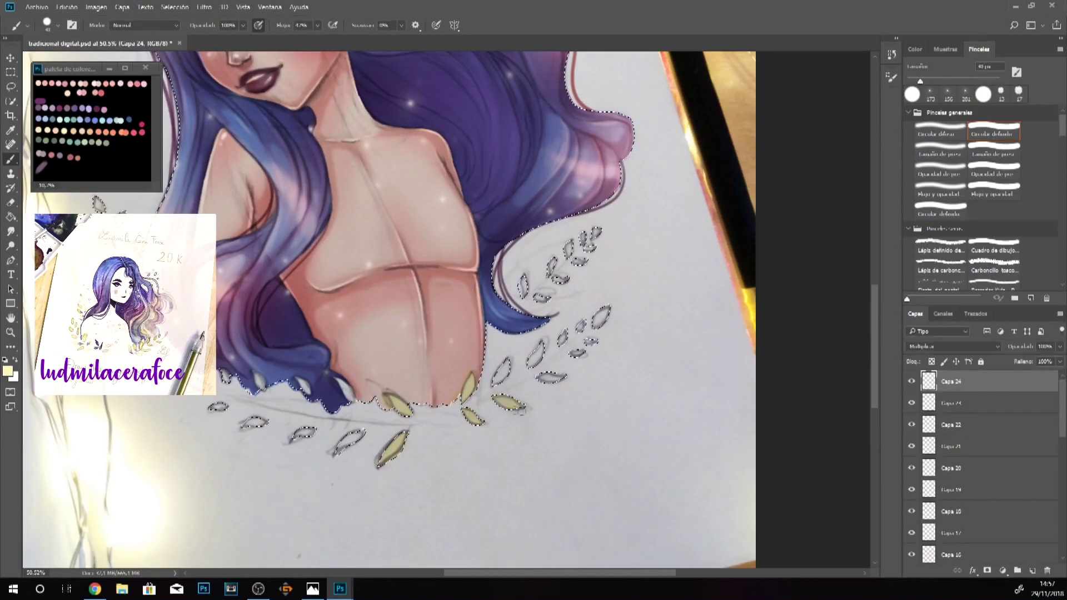
Fill the remaining wreath leaves on both sides of the torso with pale yellow on Capa 24
{"action": "left_click_drag", "start_coordinate": [523, 284], "coordinate": [560, 278]}
{"action": "left_click_drag", "start_coordinate": [568, 249], "coordinate": [597, 232]}
{"action": "left_click_drag", "start_coordinate": [358, 435], "coordinate": [339, 449]}
{"action": "left_click_drag", "start_coordinate": [312, 430], "coordinate": [296, 437]}
{"action": "left_click_drag", "start_coordinate": [263, 421], "coordinate": [213, 407]}
{"action": "left_click_drag", "start_coordinate": [222, 372], "coordinate": [260, 387]}
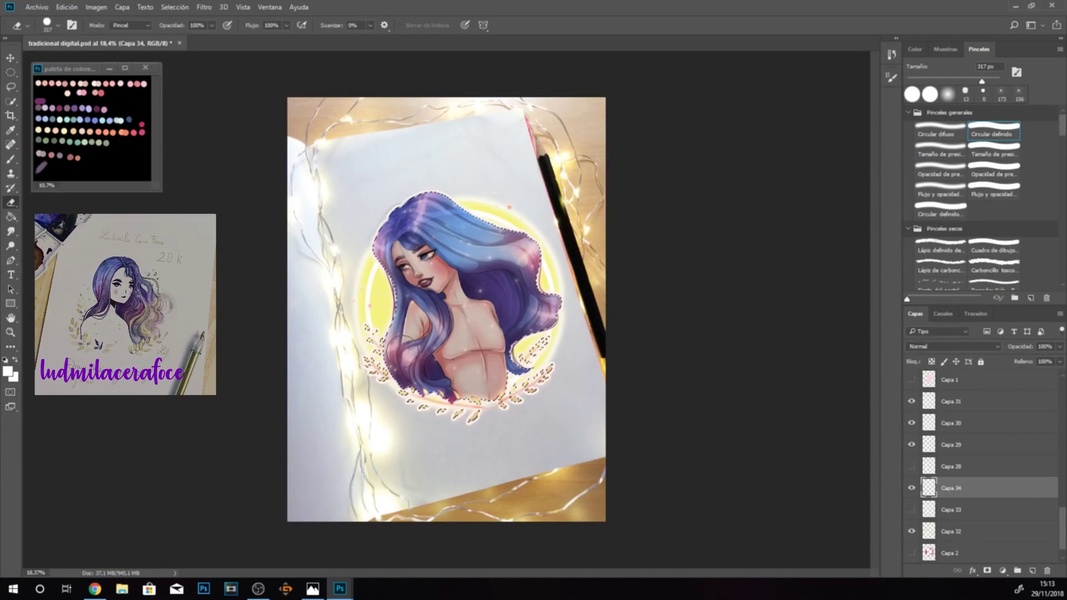
Clear the selection around the figure and wreath, and make Capa 32 the active layer
{"action": "key", "text": "ctrl+d"}
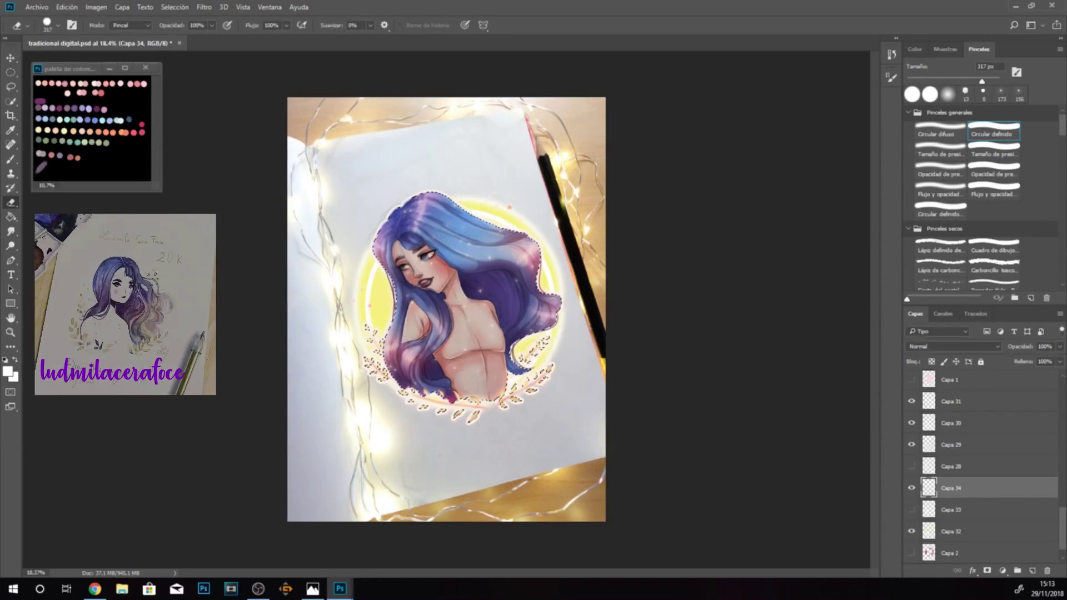
{"action": "left_click", "coordinate": [973, 531]}
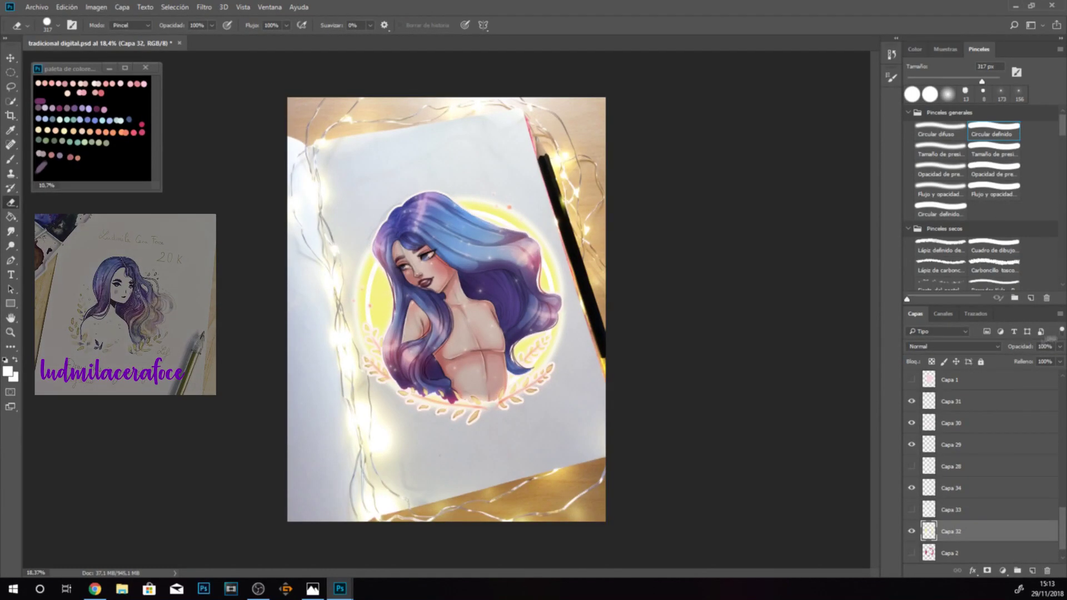
{"action": "key", "text": "z"}
{"action": "left_click_drag", "start_coordinate": [617, 409], "coordinate": [585, 409]}
{"action": "left_click", "coordinate": [584, 410]}
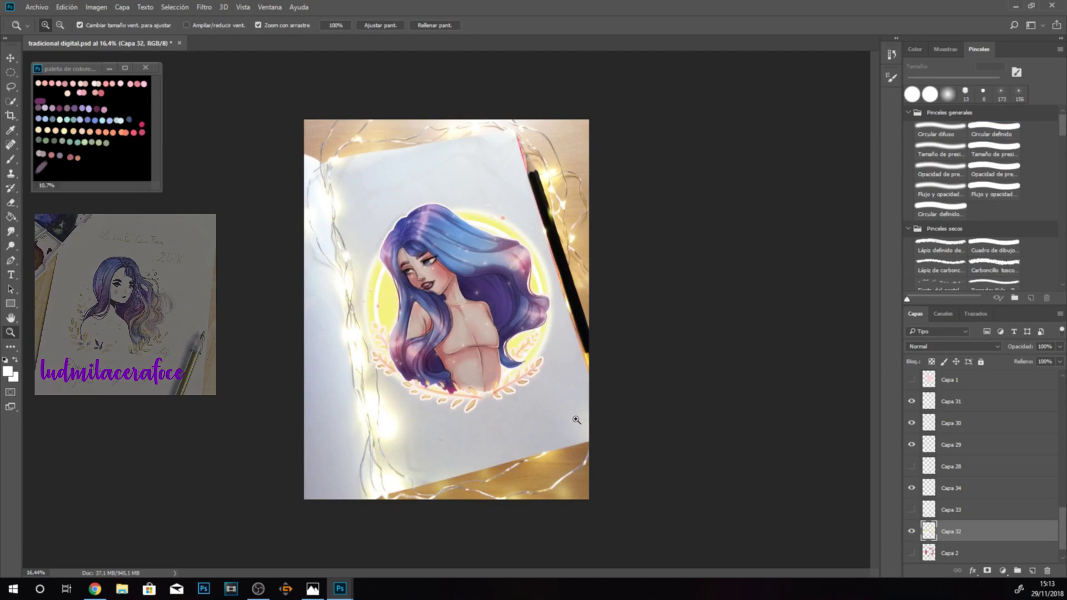
Open a Color Balance adjustment for Capa 32 and shift its midtones strongly towards red and magenta
{"action": "left_click", "coordinate": [97, 7]}
{"action": "mouse_move", "coordinate": [111, 35]}
{"action": "left_click", "coordinate": [289, 103]}
{"action": "left_click_drag", "start_coordinate": [809, 239], "coordinate": [865, 239]}
{"action": "left_click_drag", "start_coordinate": [810, 252], "coordinate": [772, 259]}
Adjust the shadow balance and set the highlight colour levels to +100, +1 and +10 for the yellow circle on Capa 32
{"action": "left_click", "coordinate": [720, 296]}
{"action": "mouse_move", "coordinate": [810, 266]}
{"action": "left_mouse_down"}
{"action": "mouse_move", "coordinate": [752, 276]}
{"action": "mouse_move", "coordinate": [868, 268]}
{"action": "mouse_move", "coordinate": [756, 266]}
{"action": "mouse_move", "coordinate": [815, 266]}
{"action": "left_mouse_up"}
{"action": "left_click", "coordinate": [837, 296]}
{"action": "mouse_move", "coordinate": [810, 253]}
{"action": "left_mouse_down"}
{"action": "mouse_move", "coordinate": [821, 251]}
{"action": "mouse_move", "coordinate": [810, 252]}
{"action": "left_mouse_up"}
{"action": "left_click_drag", "start_coordinate": [809, 239], "coordinate": [867, 238]}
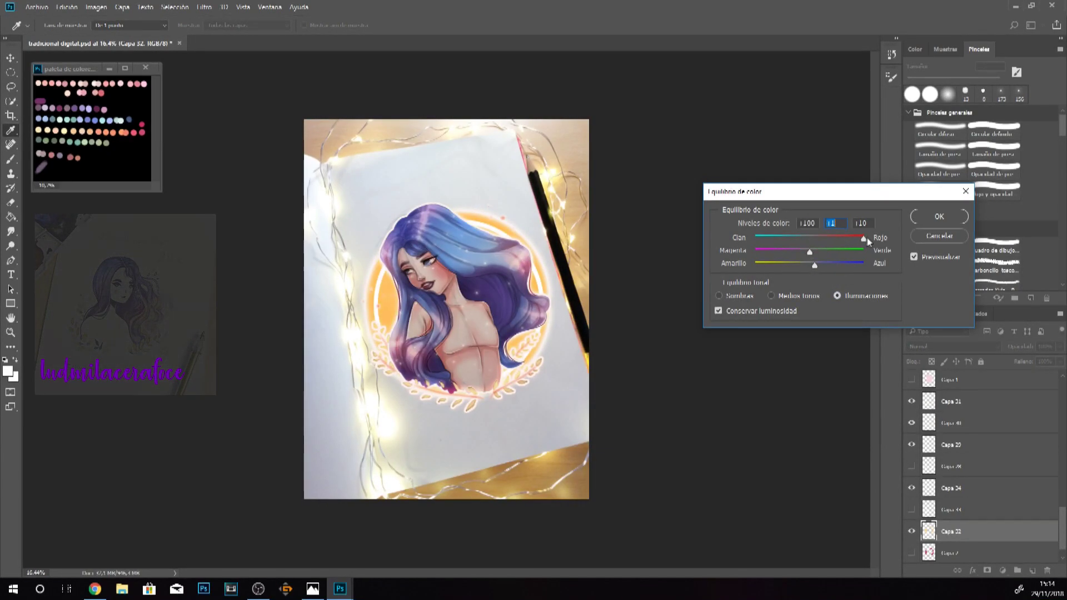
{"action": "left_click", "coordinate": [938, 217]}
Lower the opacity of Capa 32 slightly to soften the circle behind the figure
{"action": "key", "text": "z"}
{"action": "left_click", "coordinate": [1059, 346]}
{"action": "left_click_drag", "start_coordinate": [1056, 361], "coordinate": [1041, 361]}
{"action": "left_click", "coordinate": [962, 369]}
Add a new layer directly below Capa 32 and set its blend mode to Multiplicar
{"action": "left_click_drag", "start_coordinate": [1062, 531], "coordinate": [1062, 537]}
{"action": "left_click", "coordinate": [1032, 571], "text": "ctrl"}
{"action": "left_click", "coordinate": [934, 346]}
{"action": "left_click", "coordinate": [934, 387]}
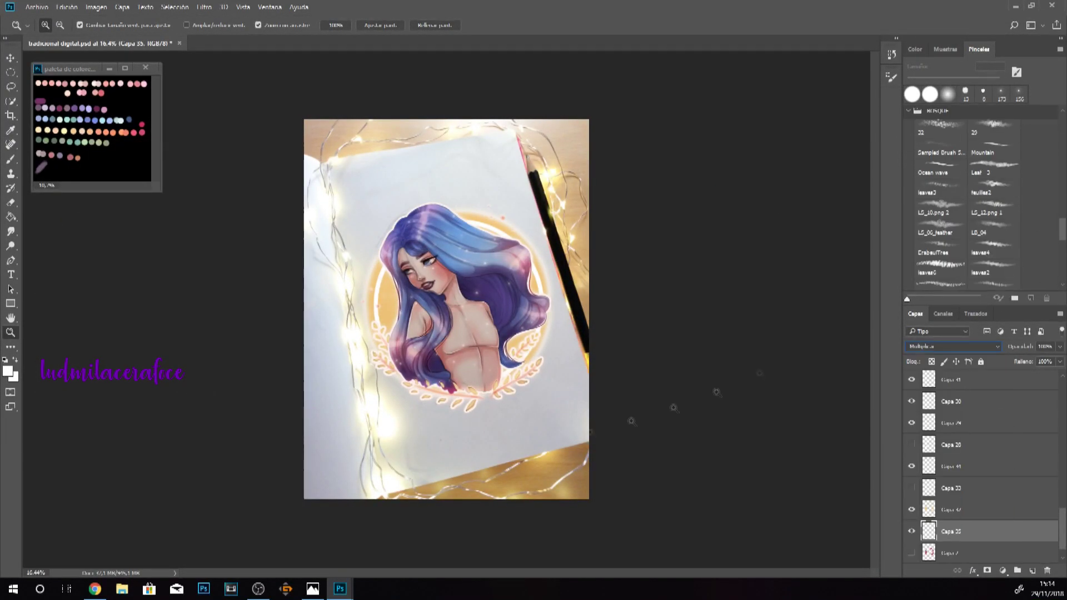